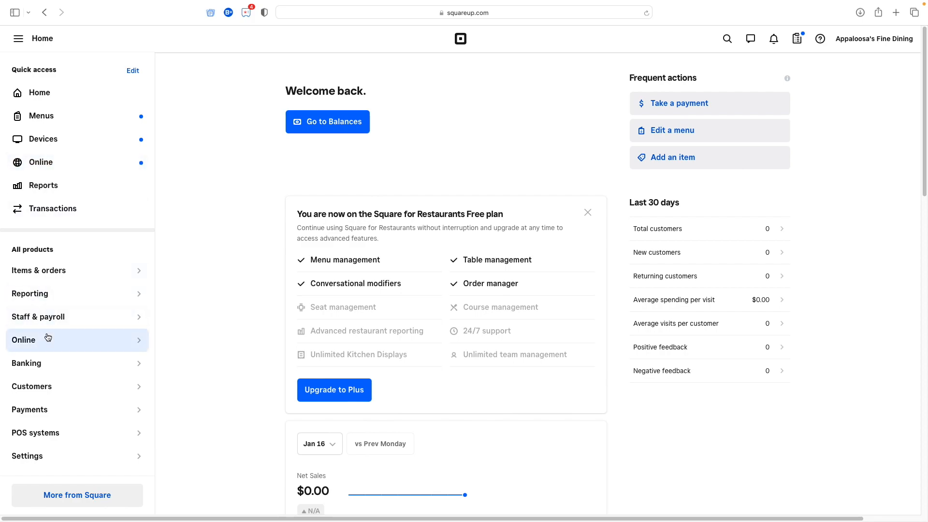
Open the Shipping settings under Fulfillment in Square Online
mouse_move(49, 339)
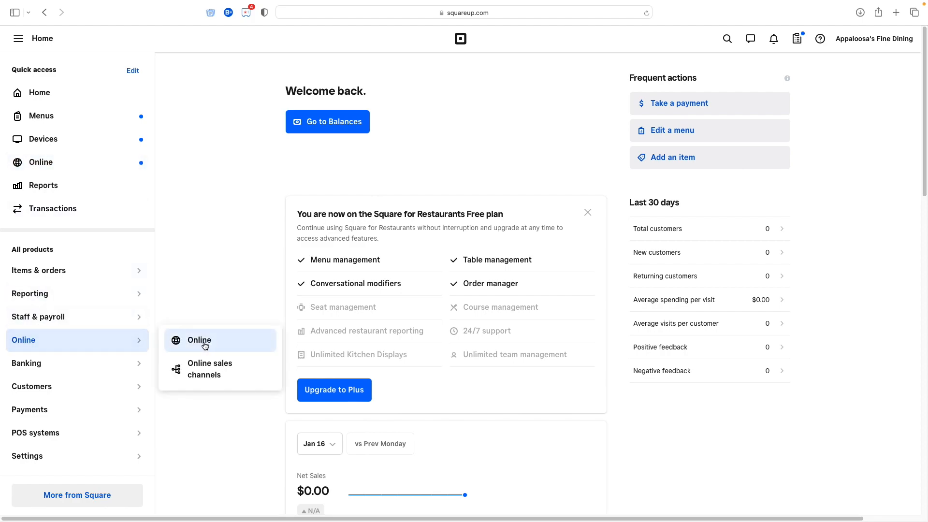
left_click(54, 164)
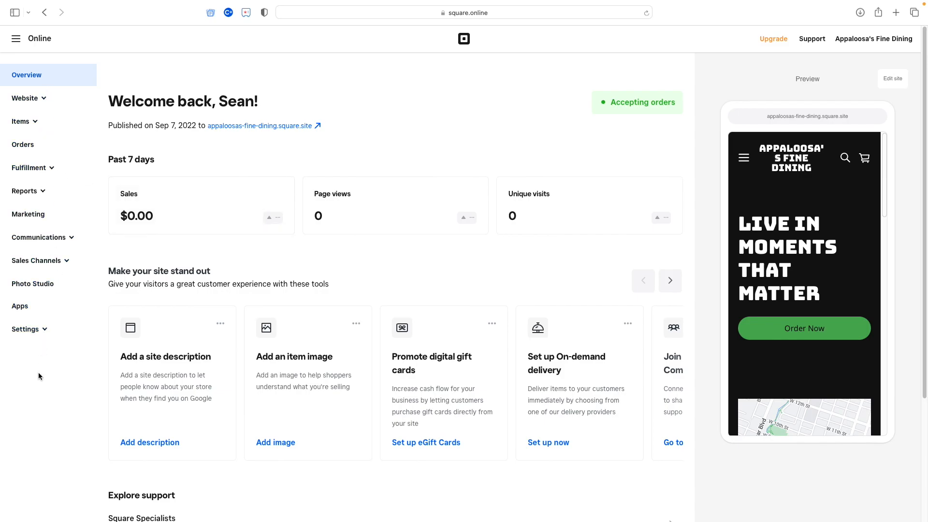
left_click(28, 169)
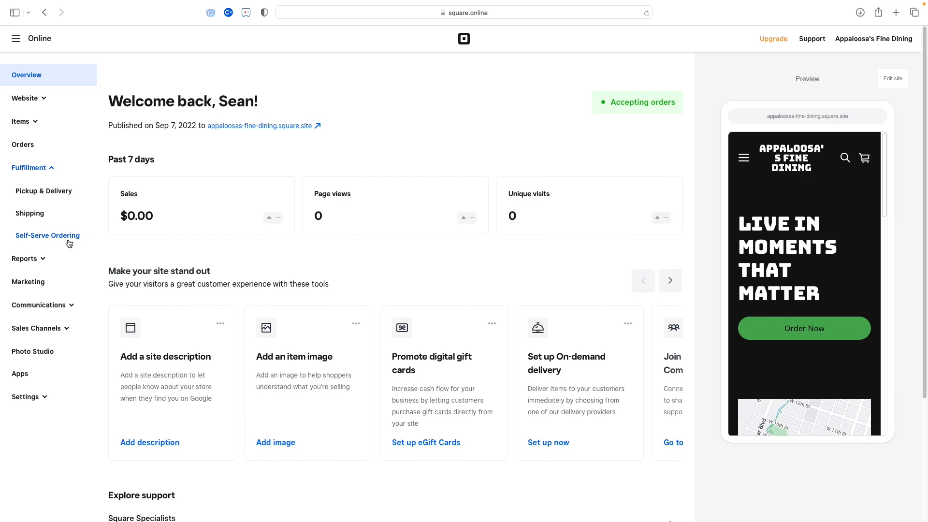
left_click(37, 218)
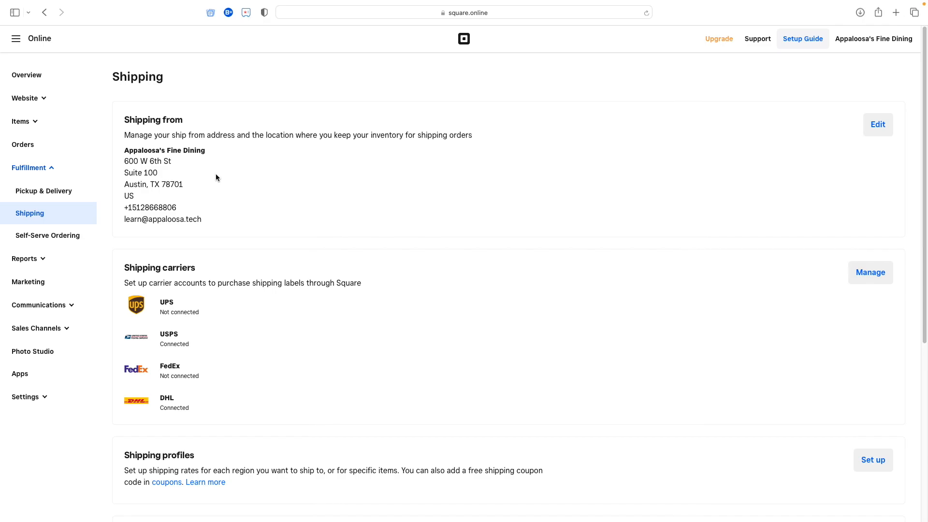
Review the ship-from location's inventory source and address, and save it with Appaloosa's Fine Dining selected
left_click(877, 125)
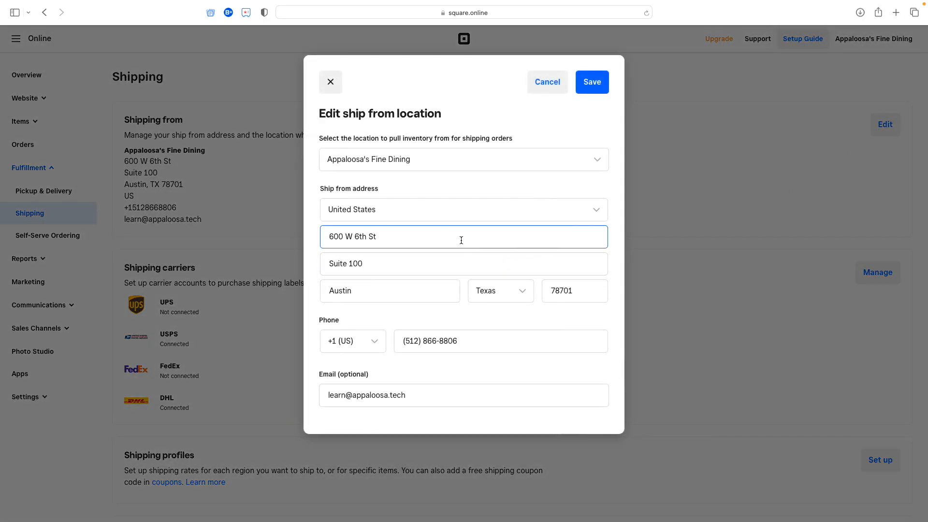
left_click(441, 161)
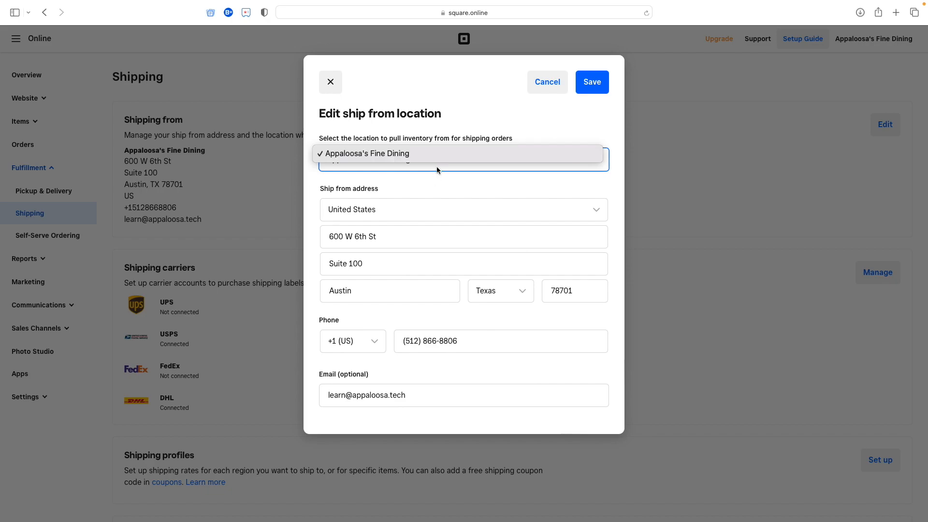
left_click(433, 183)
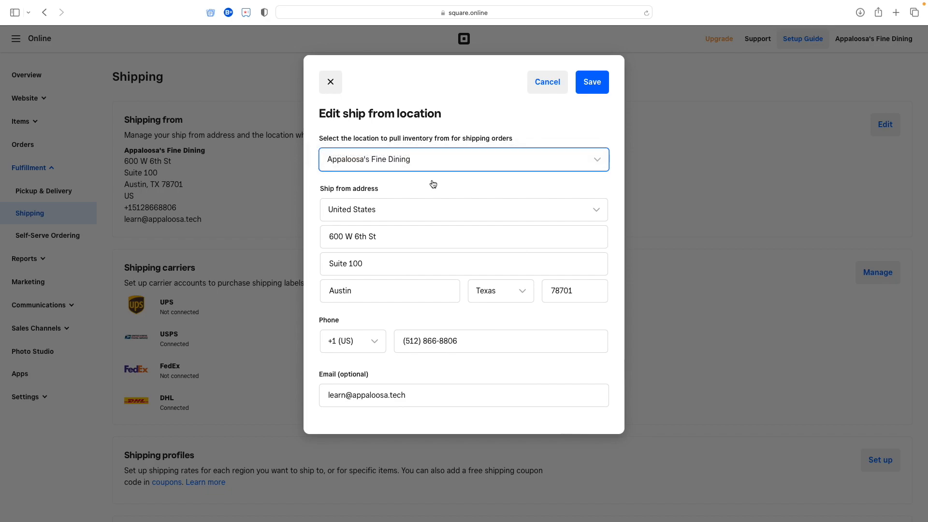
left_click(412, 239)
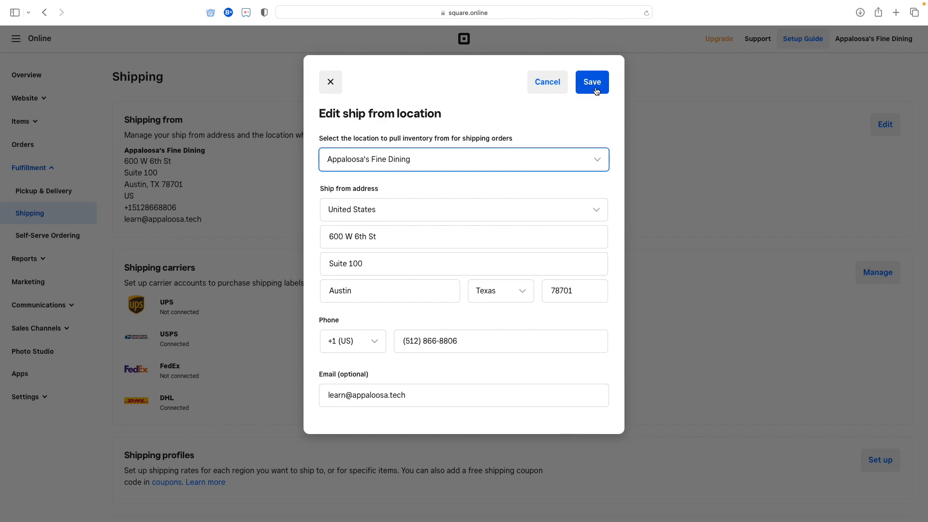
left_click(597, 92)
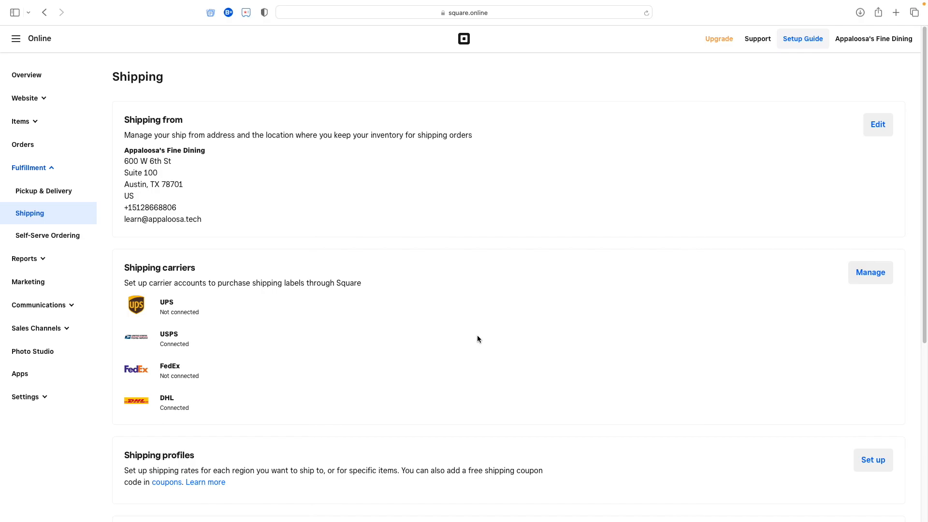
Review the shipping carriers and the DHL connection options, leaving the carrier accounts as they are
left_click(869, 274)
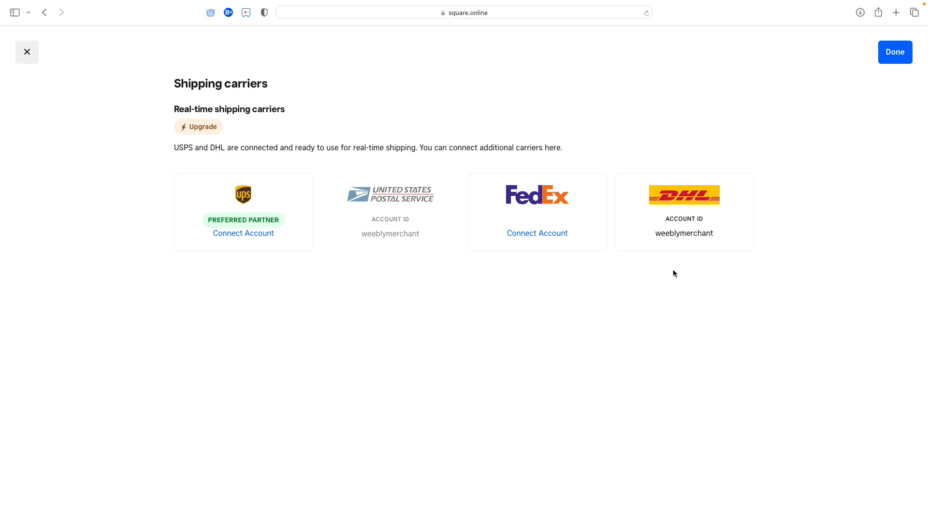
left_click(683, 202)
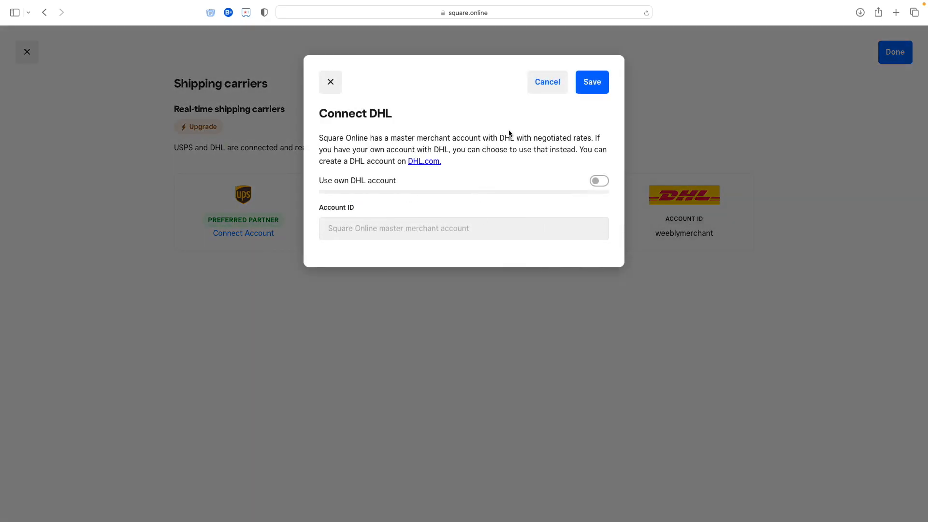
left_click(544, 87)
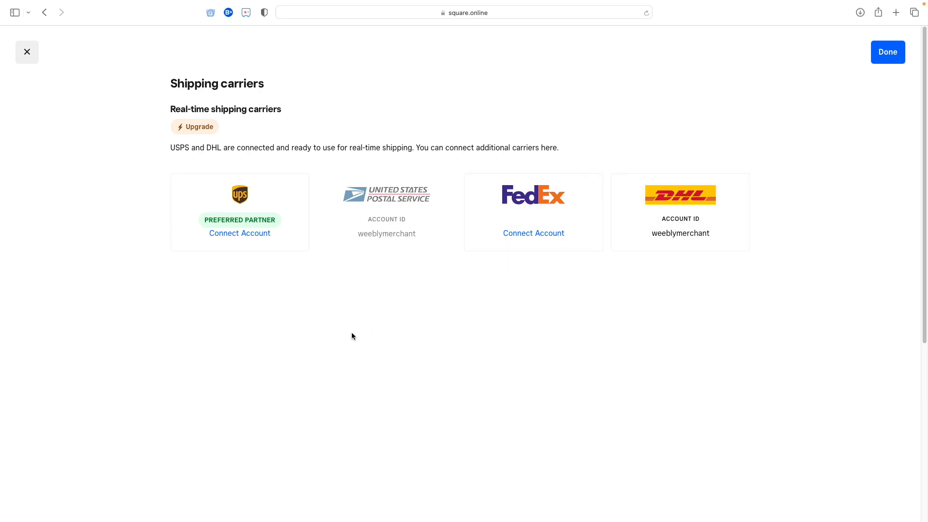
left_click(887, 55)
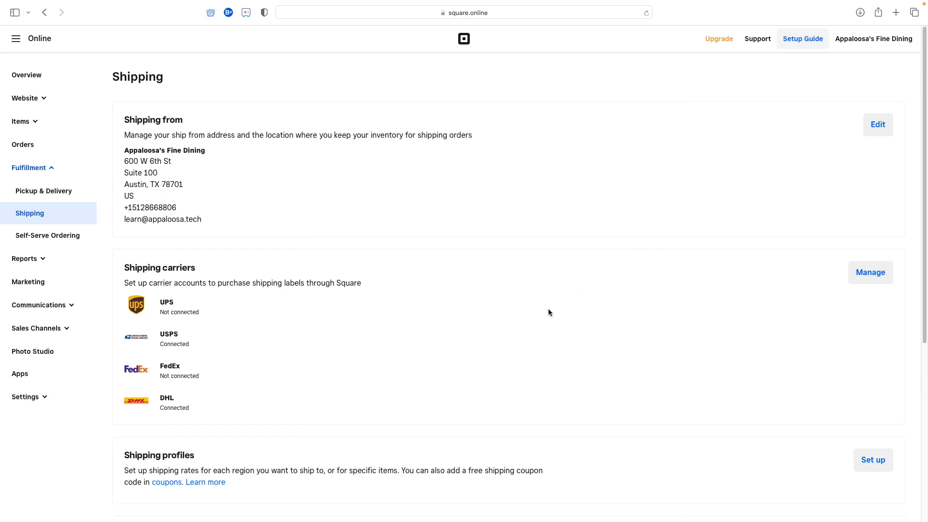
Examine the shipping boxes and the name, dimension, weight and item-limit fields of the new box form without creating one
scroll(501, 346, "down", 5)
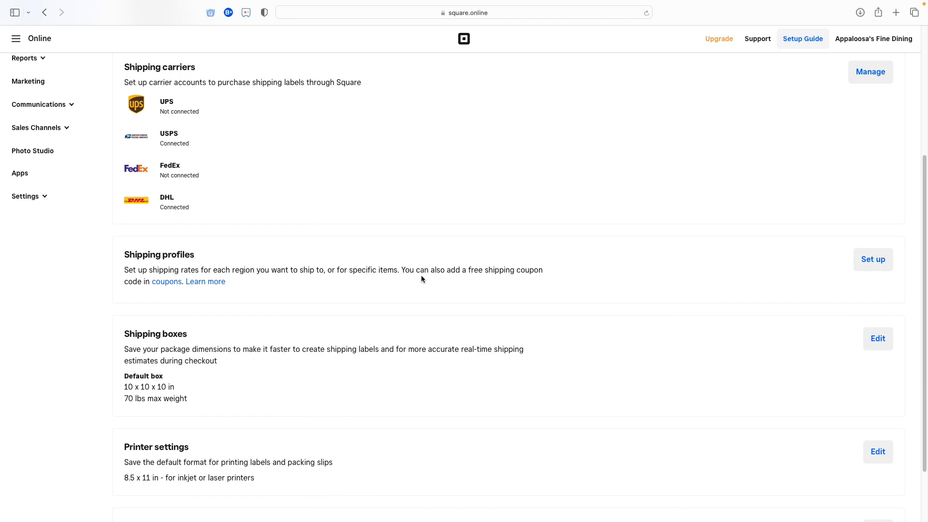
scroll(422, 276, "down", 2)
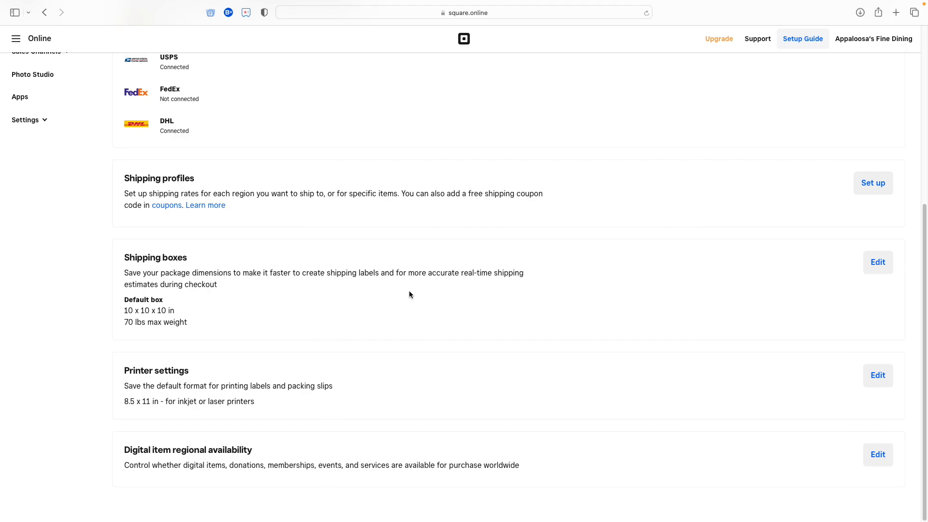
left_click(879, 264)
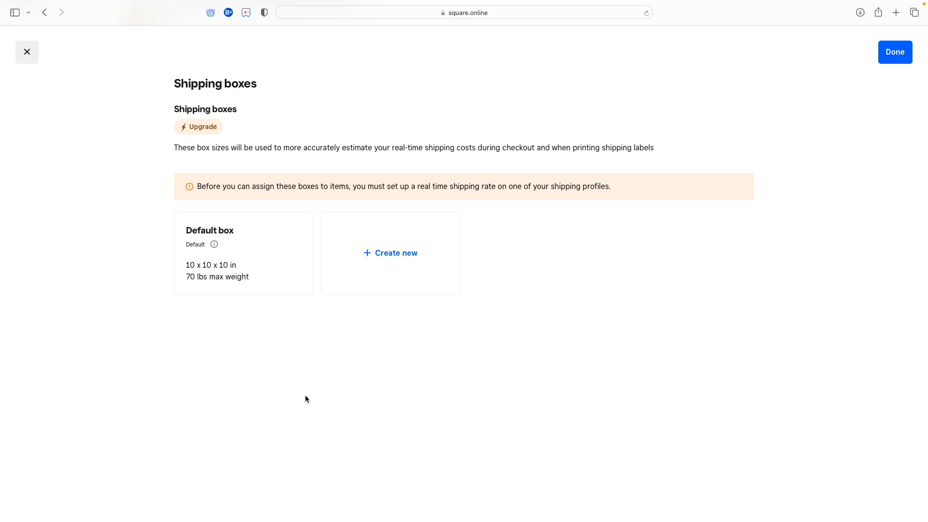
left_click(379, 260)
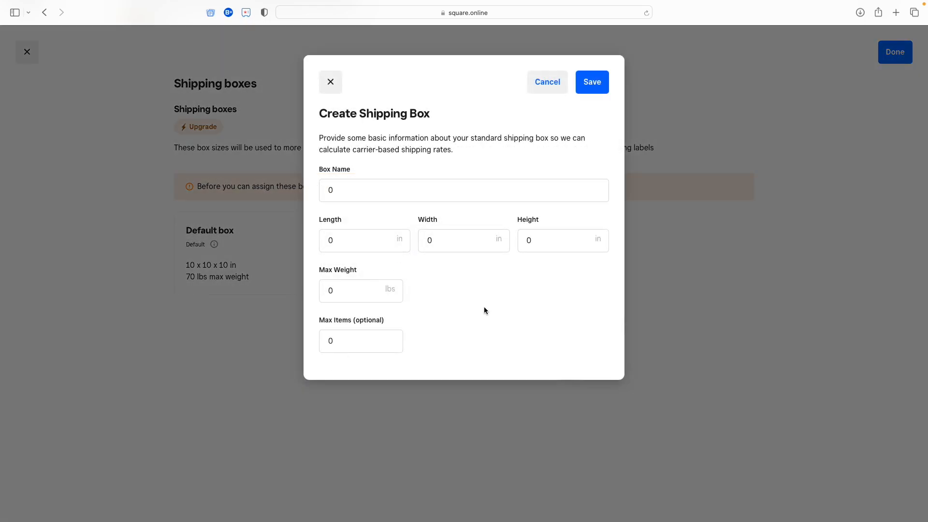
left_click(400, 194)
left_click(352, 291)
left_click(364, 340)
left_click(400, 238)
left_click(545, 85)
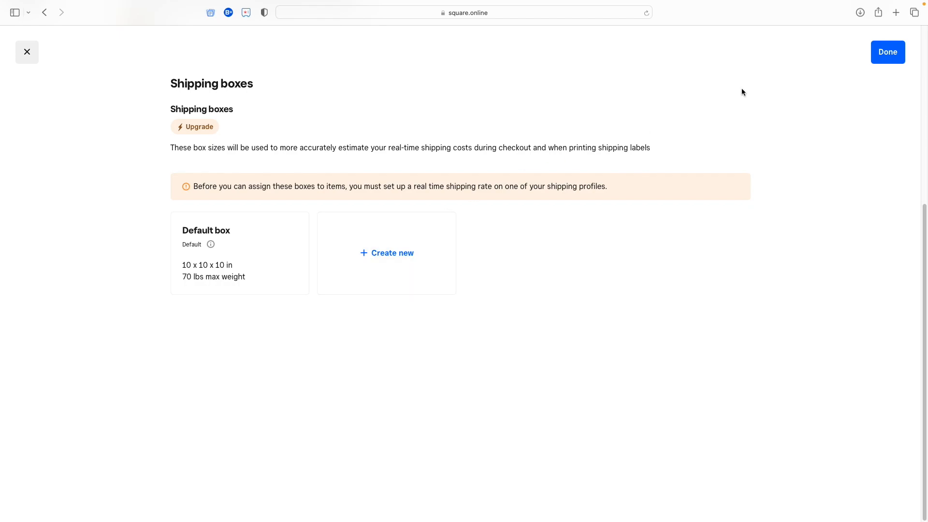
left_click(887, 53)
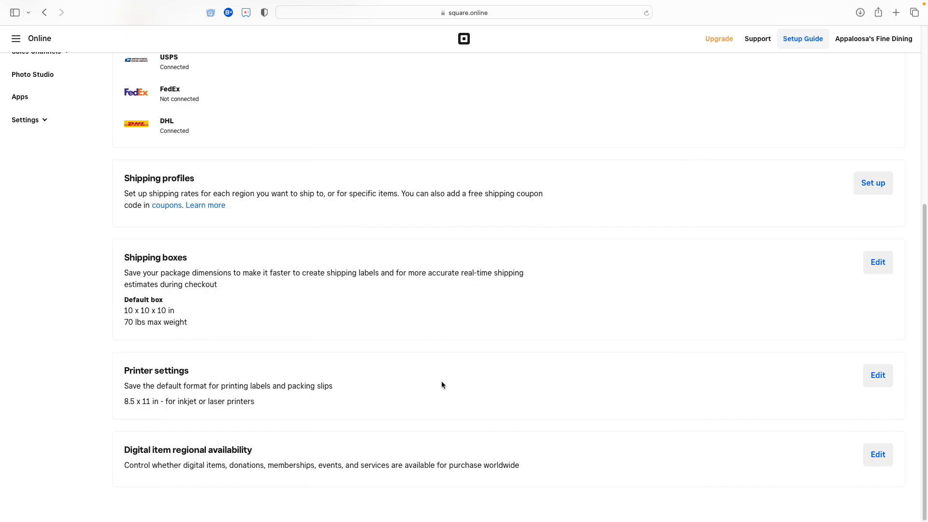
Save the printer settings with the 8.5 x 11 in label format for inkjet or laser printers
left_click(877, 377)
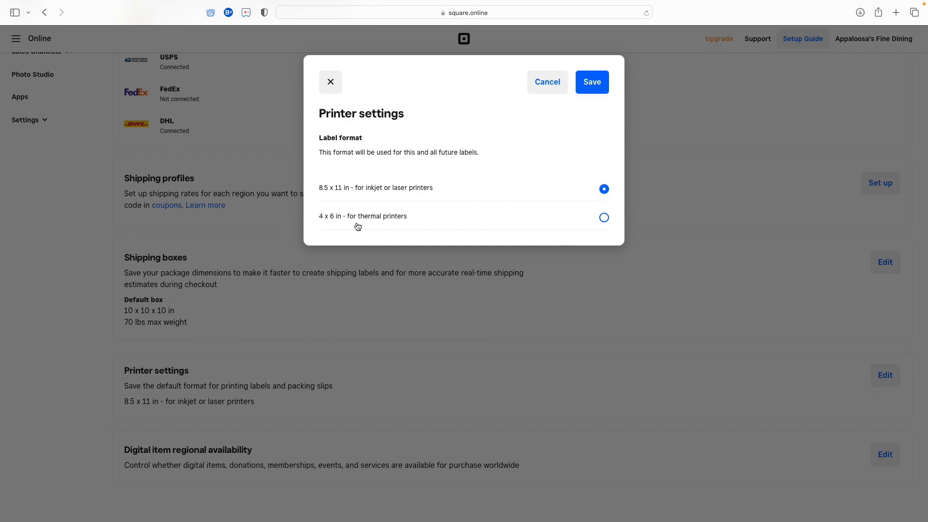
left_click(591, 86)
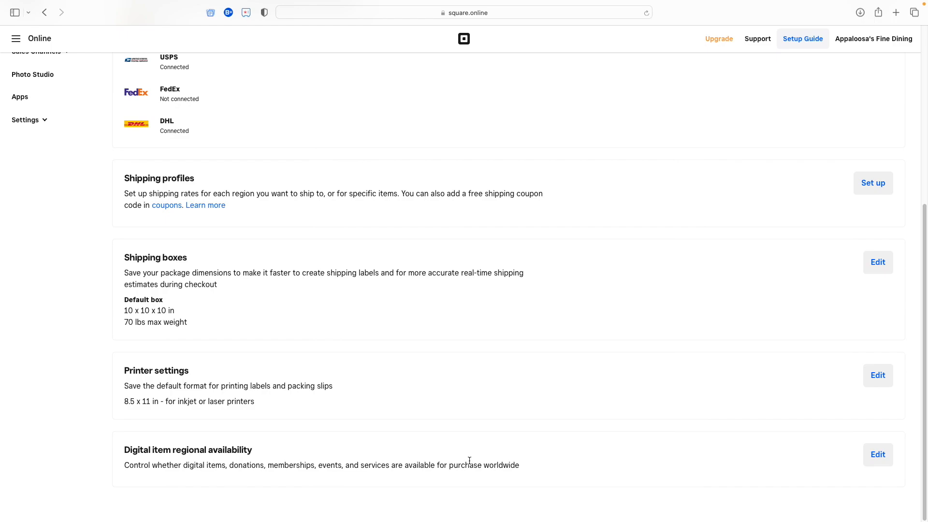
Toggle worldwide availability for Event, Digital, Service, Donation and Membership items off and back on, and save the regional availability
left_click(878, 455)
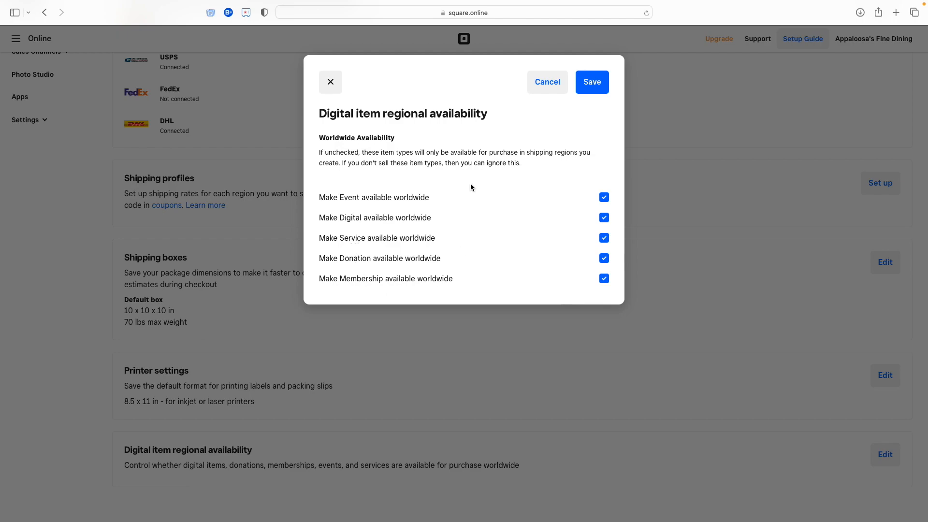
left_click(424, 199)
left_click(416, 218)
left_click(419, 239)
left_click(419, 260)
left_click(422, 280)
left_click(423, 280)
left_click(418, 260)
left_click(417, 240)
left_click(421, 219)
left_click(420, 199)
left_click(594, 83)
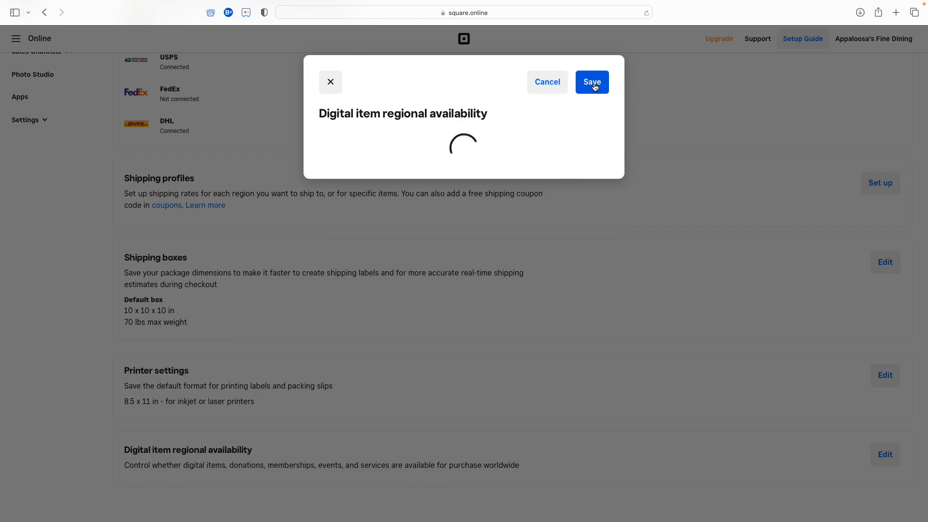
Start a new shipping profile and name it Default
scroll(518, 266, "up", 3)
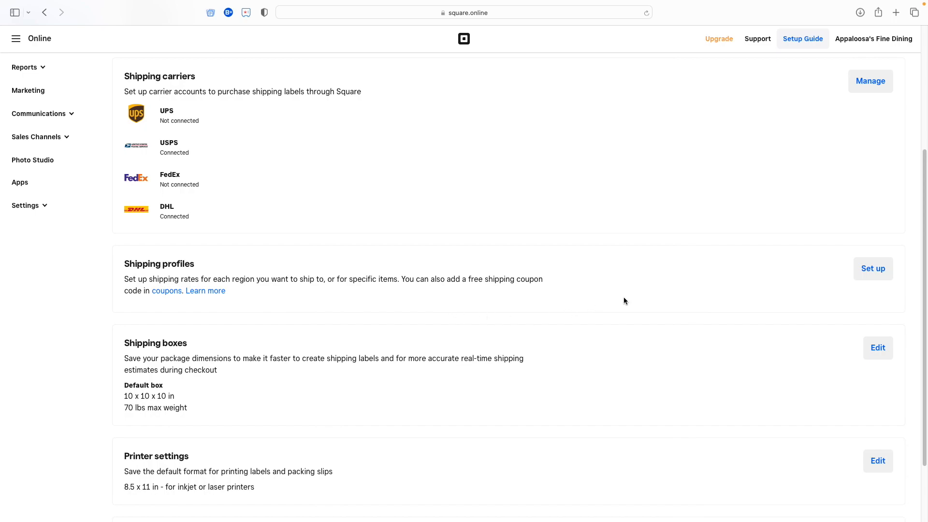
left_click(870, 273)
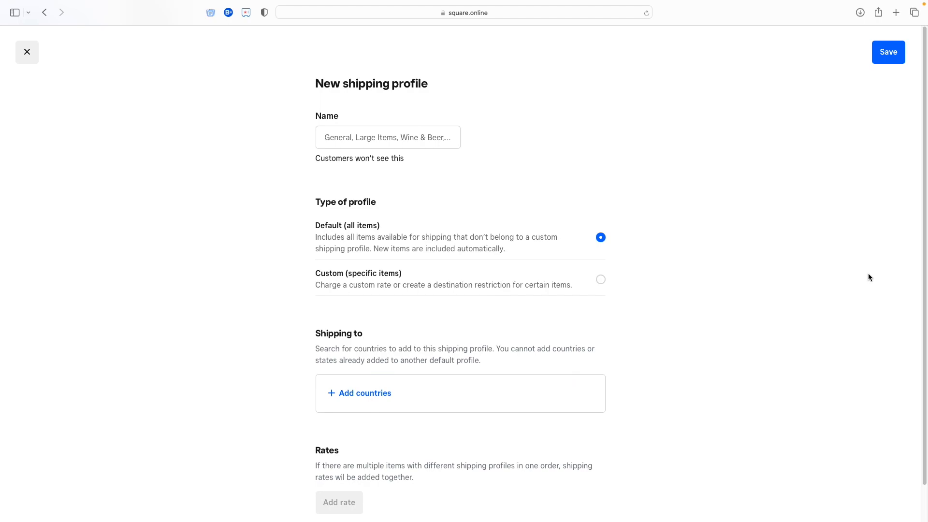
left_click(393, 140)
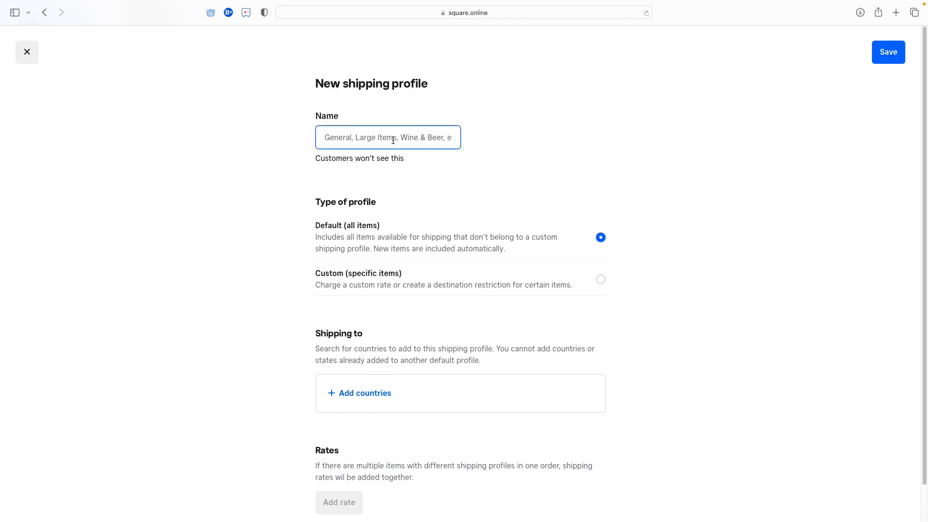
type("Det")
type("ault")
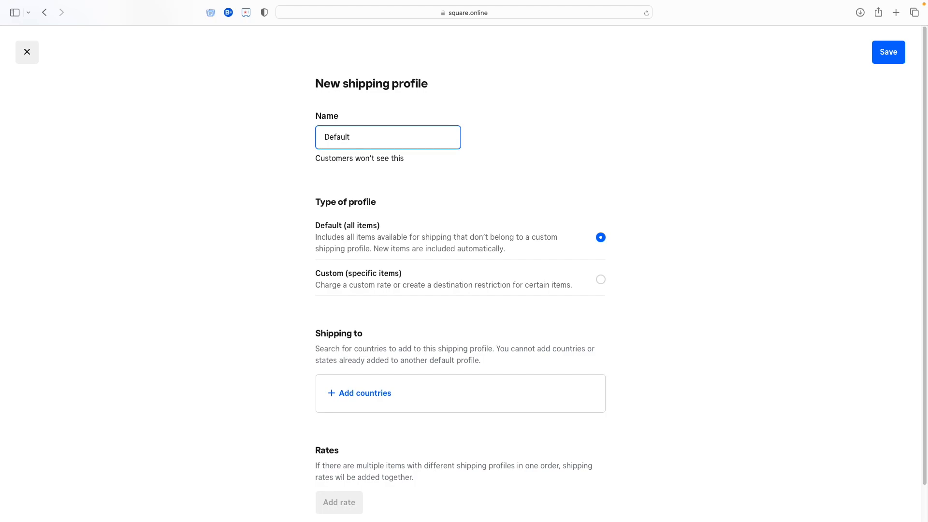
left_click(272, 234)
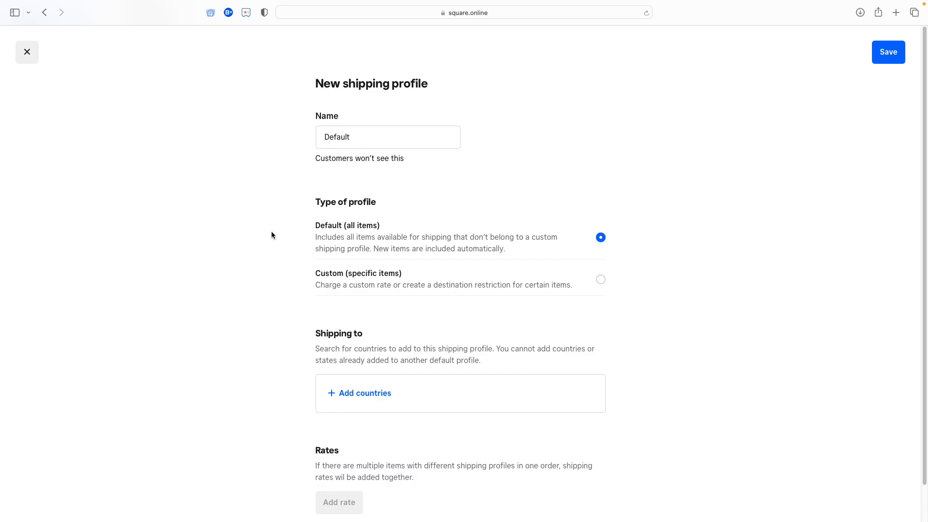
Check the item selection for the Custom (specific items) profile type and return the type to Default (all items)
left_click(349, 238)
left_click(378, 284)
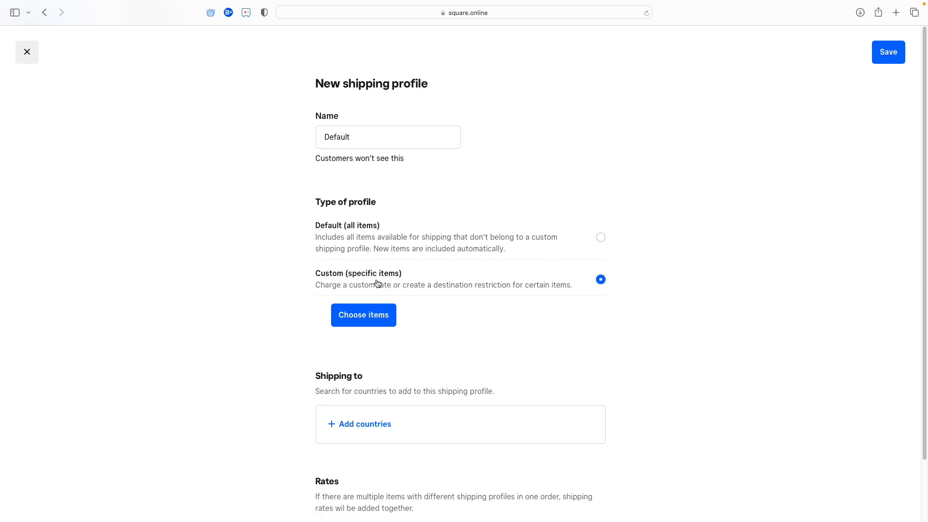
left_click(361, 320)
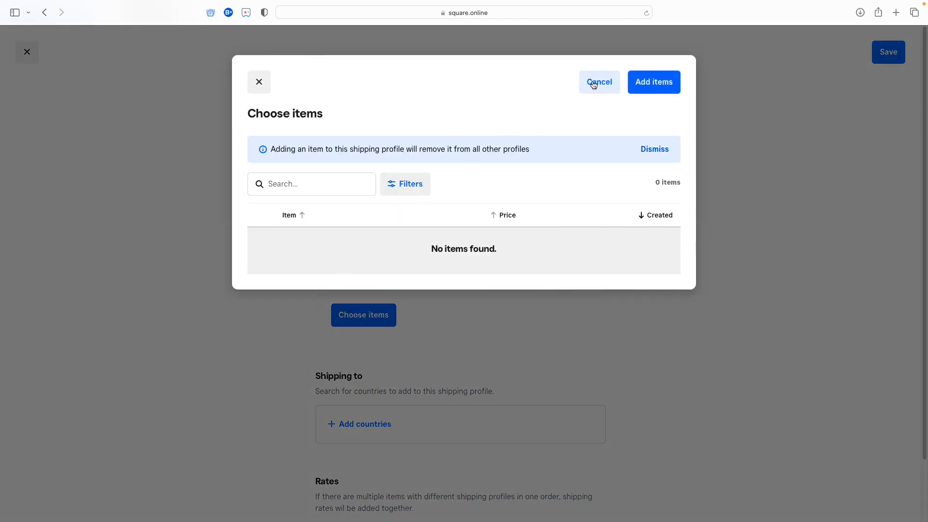
left_click(255, 87)
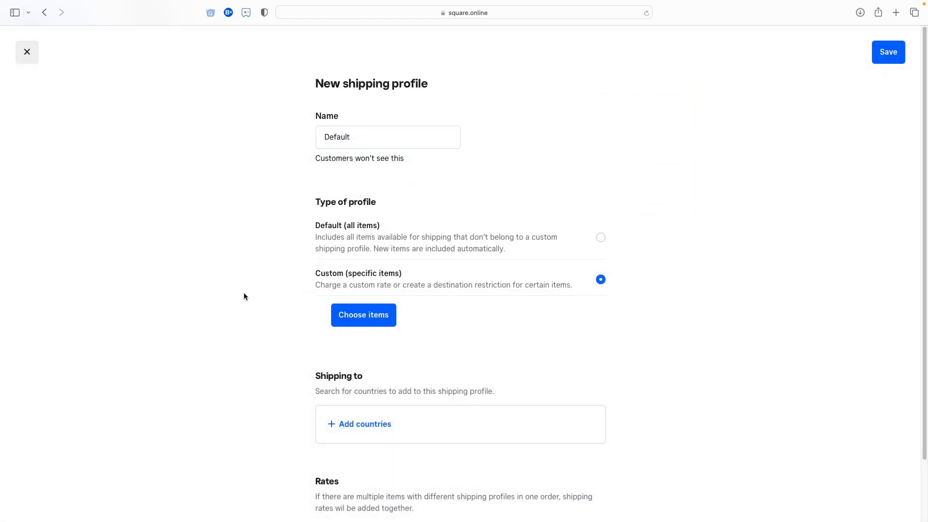
left_click(330, 233)
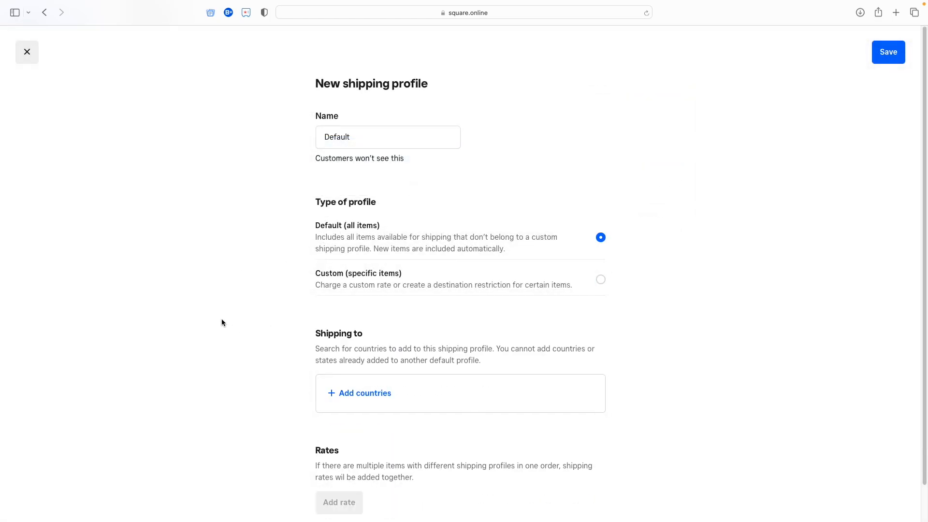
Open the country selection for the shipping profile and select United States
scroll(213, 311, "down", 2)
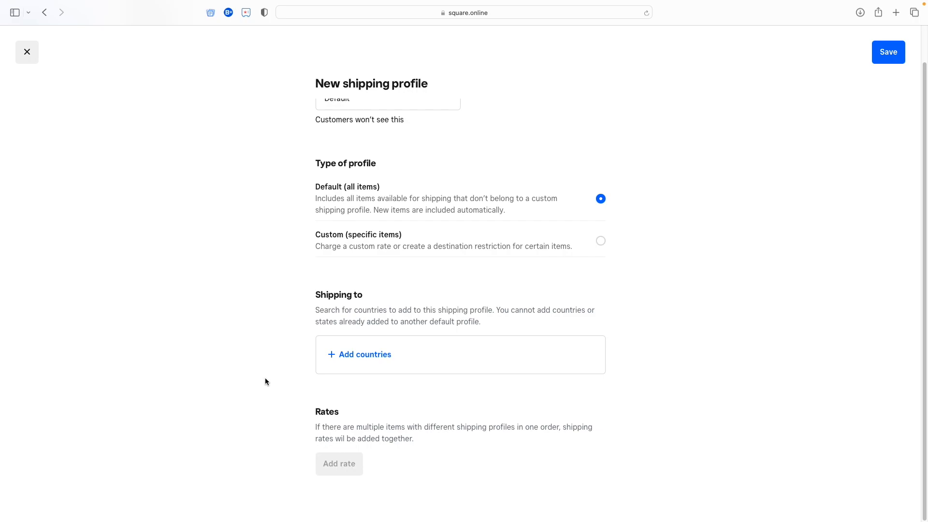
left_click(352, 358)
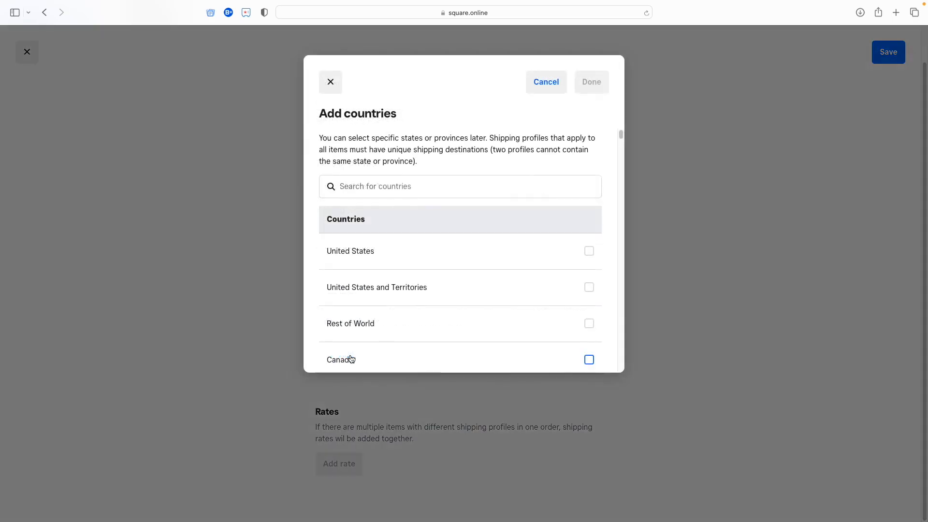
left_click(371, 255)
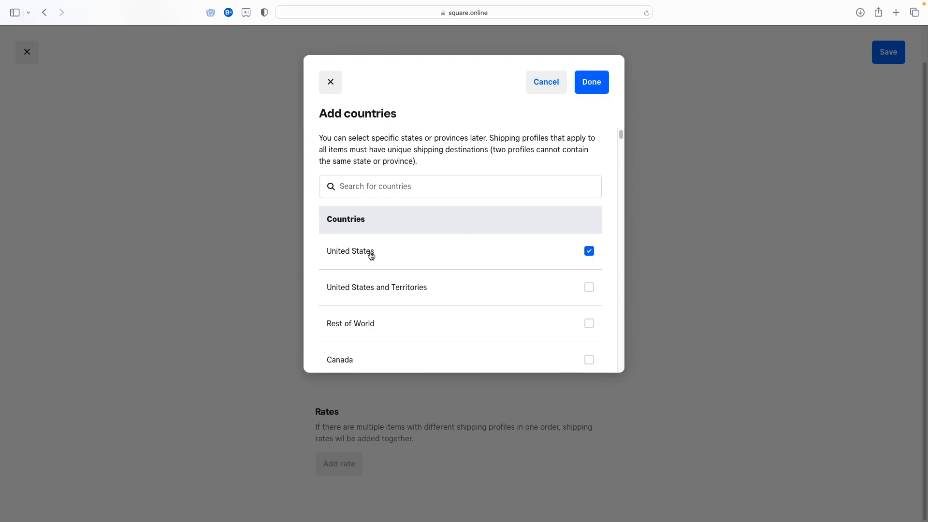
Select and deselect the United States and Territories and the Rest of World options in the country list
left_click(379, 291)
left_click(380, 290)
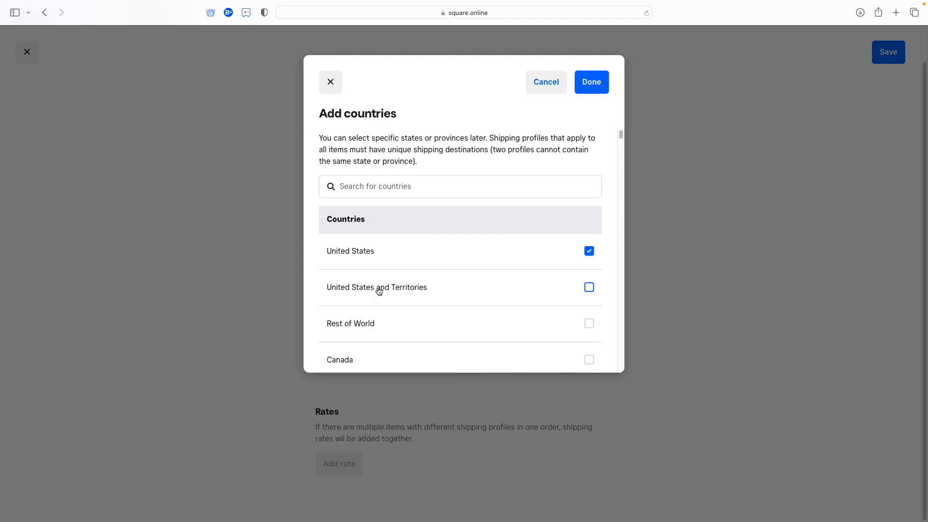
left_click(373, 327)
left_click(374, 327)
Browse the country list, select and deselect Belgium, and confirm the selection with only United States chosen
scroll(399, 279, "down", 5)
scroll(398, 280, "down", 15)
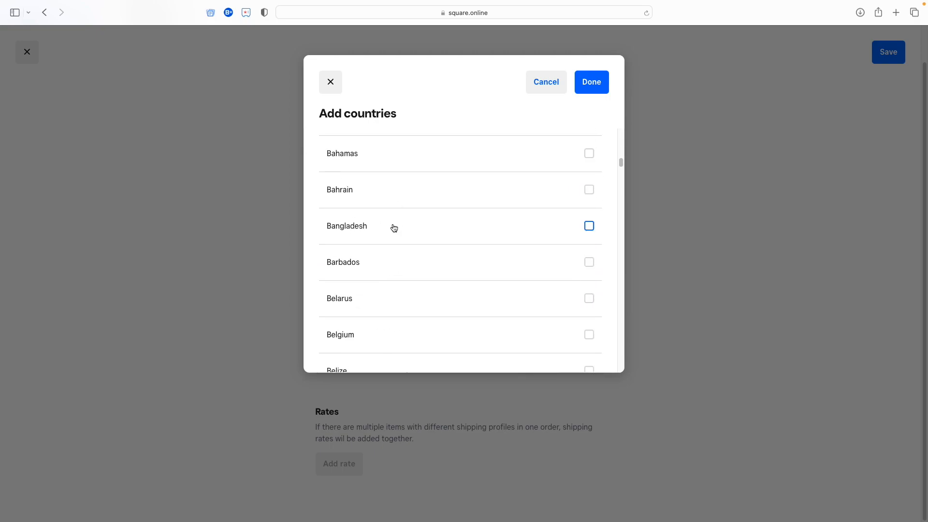
scroll(396, 222, "up", 20)
scroll(396, 241, "down", 4)
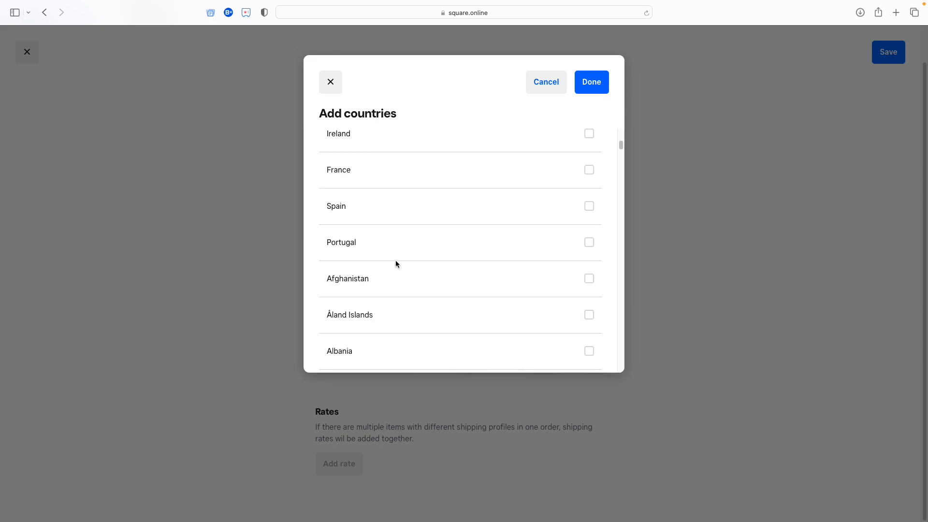
scroll(395, 263, "down", 15)
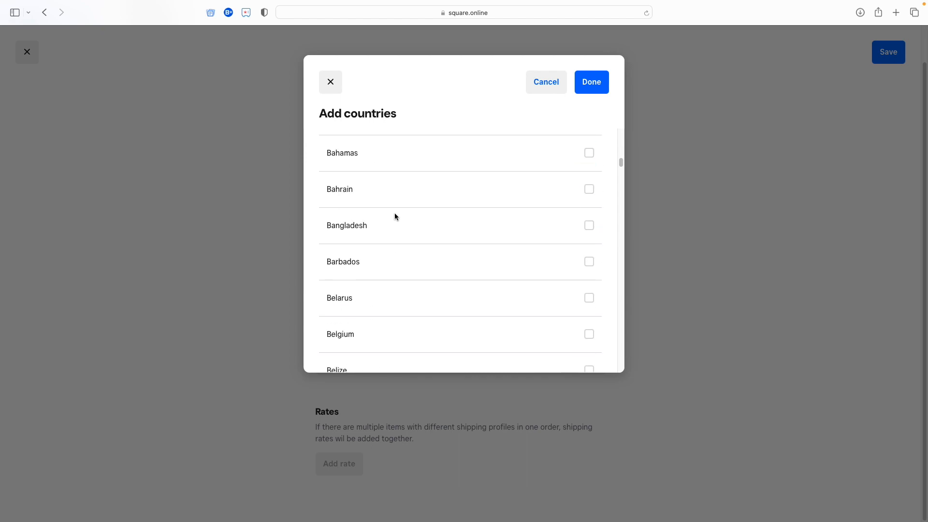
left_click(394, 333)
left_click(394, 332)
scroll(380, 227, "up", 20)
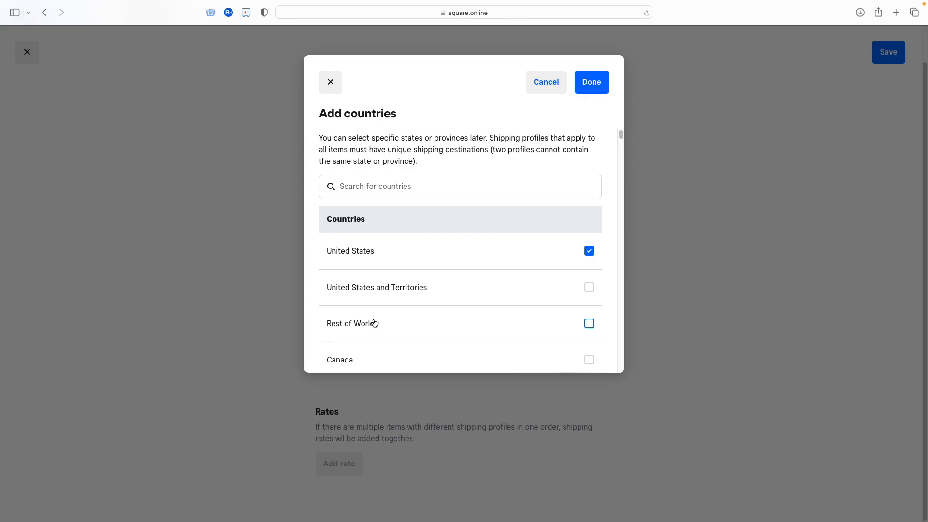
left_click(591, 86)
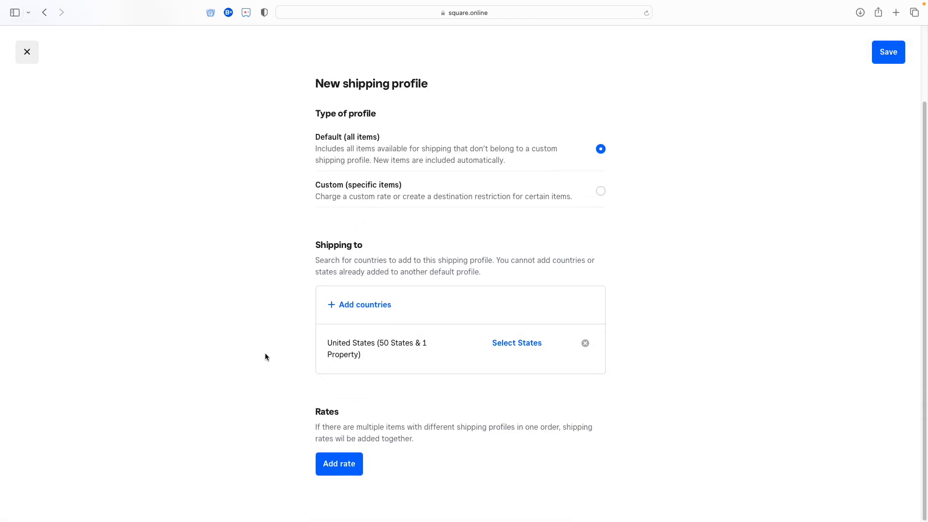
Review which states are included for United States and close the state selection without changing it
left_click(514, 343)
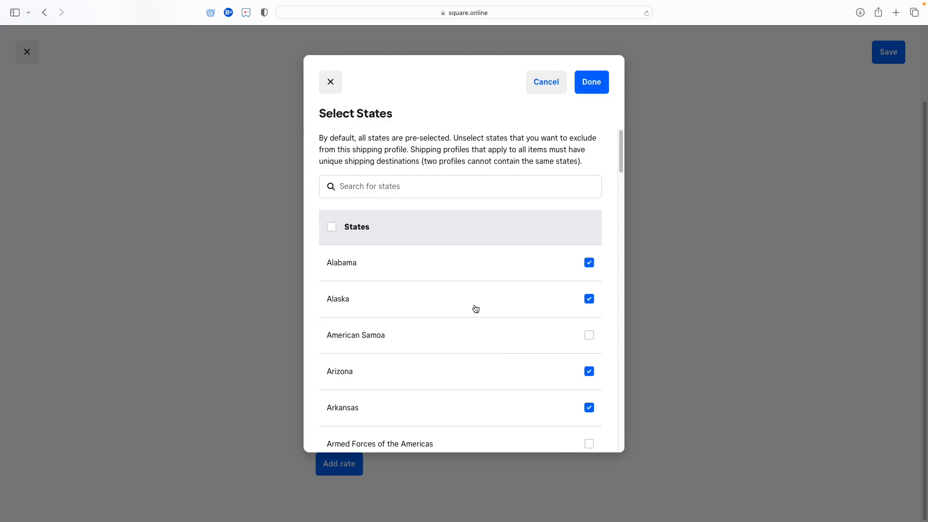
scroll(469, 270, "down", 15)
scroll(468, 269, "up", 15)
scroll(470, 330, "down", 3)
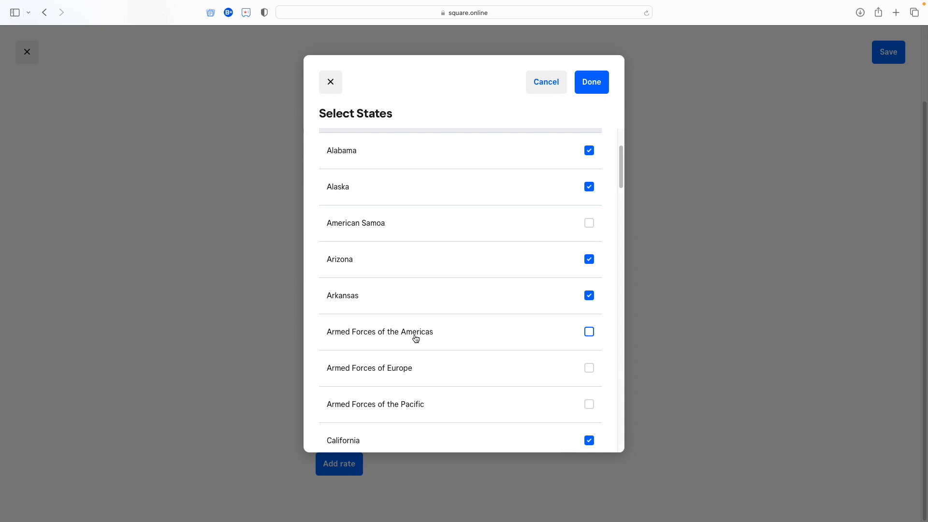
scroll(418, 334, "down", 2)
scroll(414, 332, "down", 4)
scroll(425, 304, "down", 4)
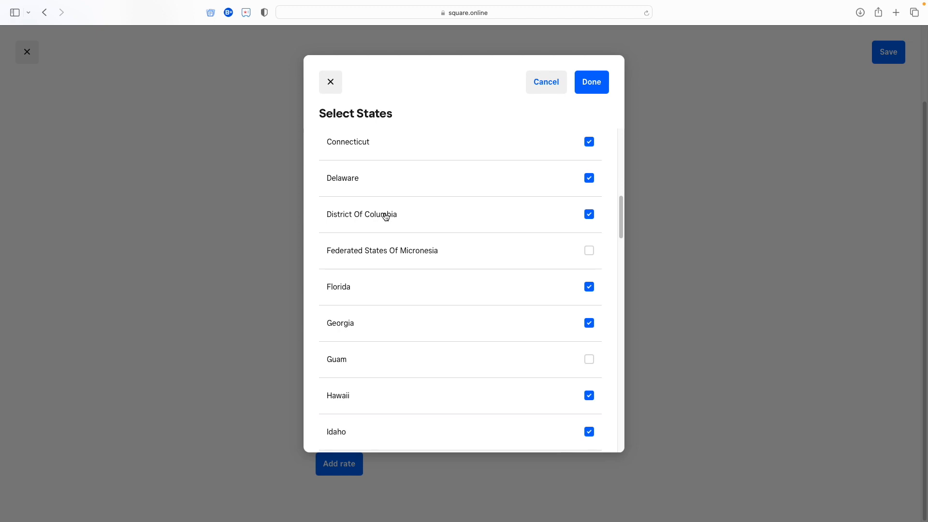
scroll(417, 247, "down", 6)
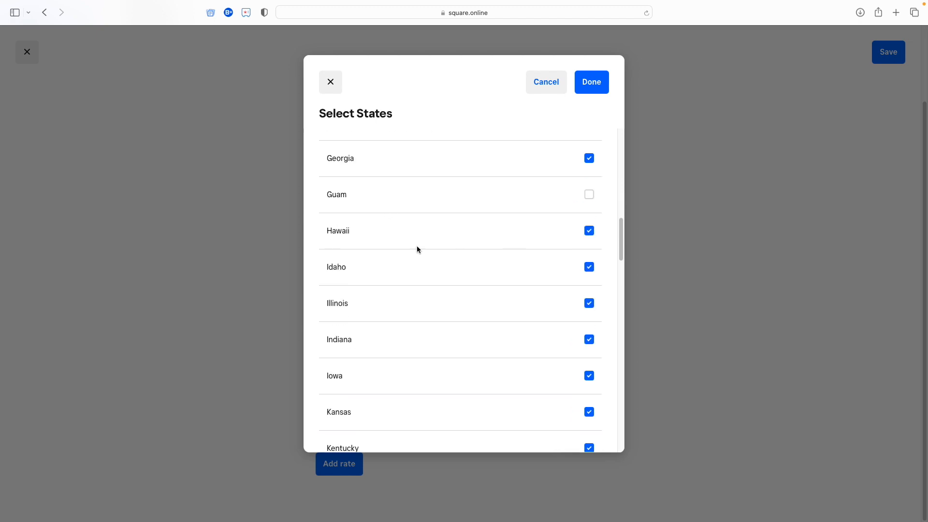
scroll(418, 242, "up", 2)
scroll(420, 235, "up", 10)
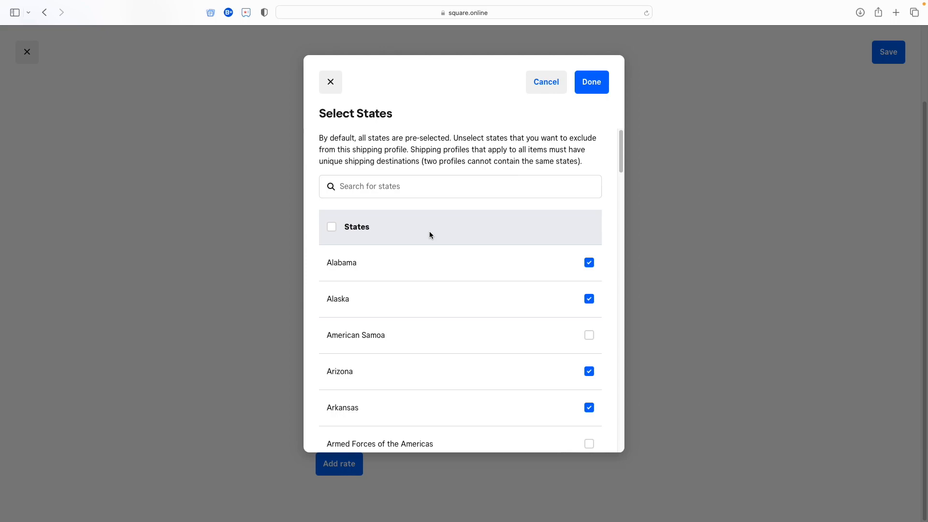
left_click(591, 85)
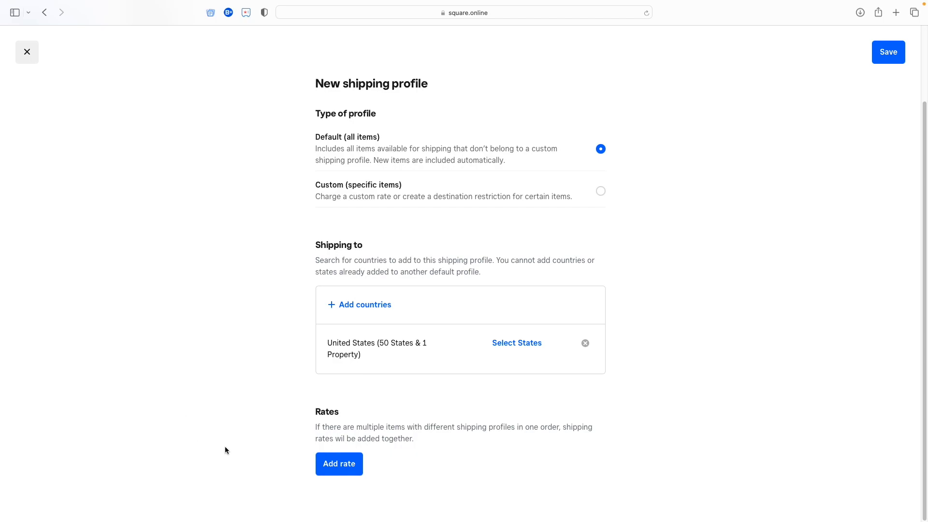
Start a new rate for the profile, check the Real-time shipping rates option and return the charge type to Flat rate
left_click(342, 465)
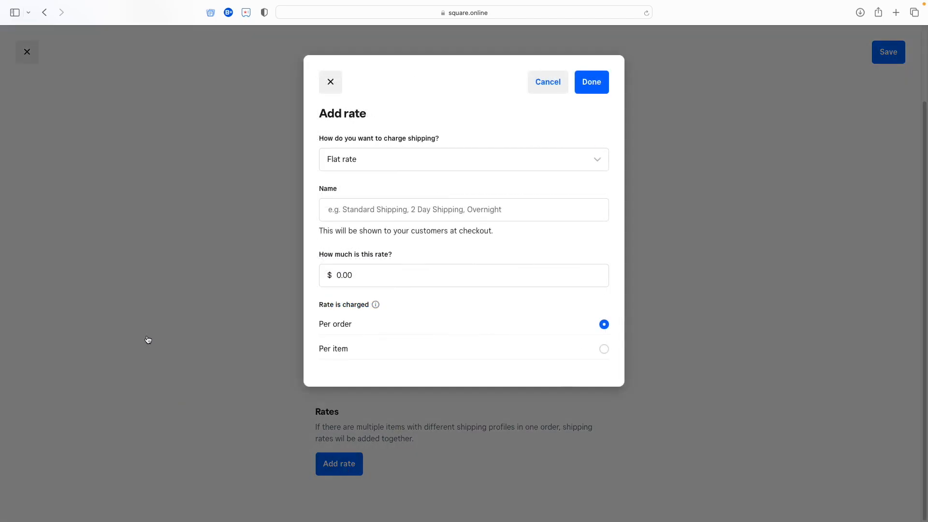
left_click(364, 160)
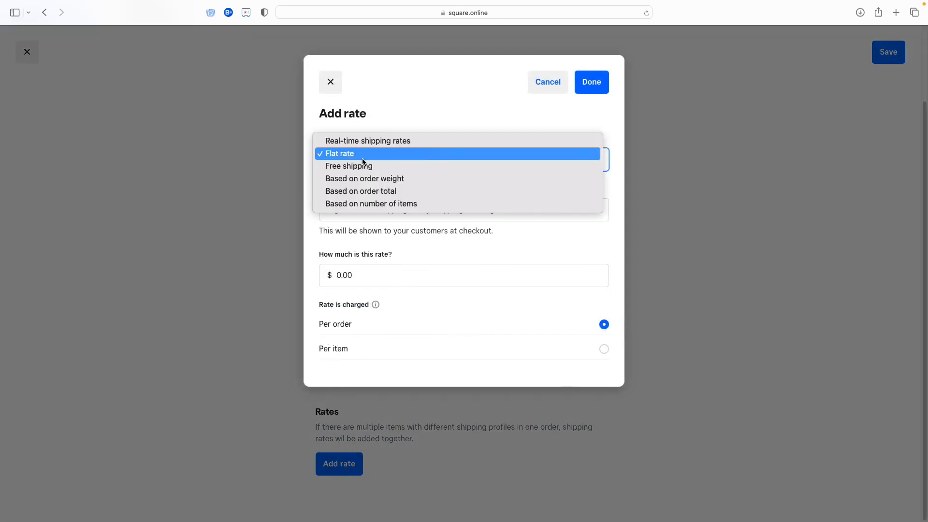
left_click(452, 142)
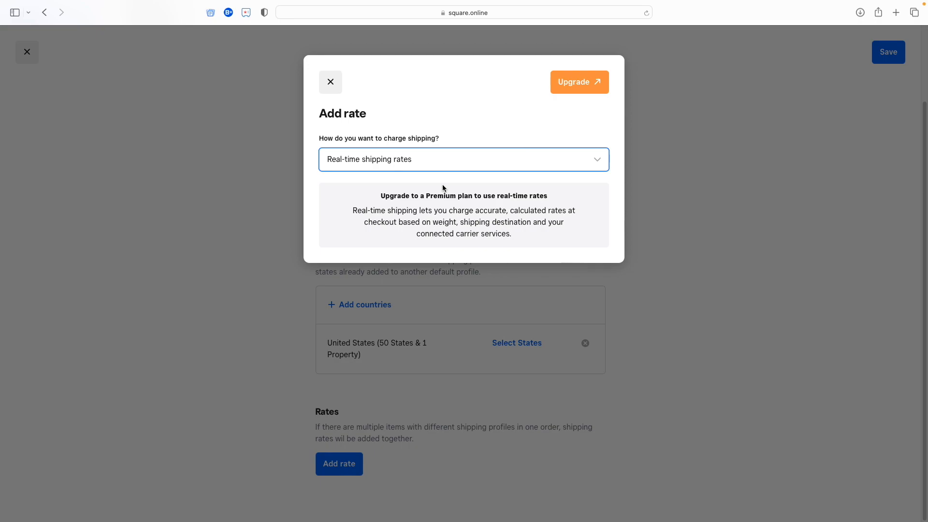
left_click(445, 160)
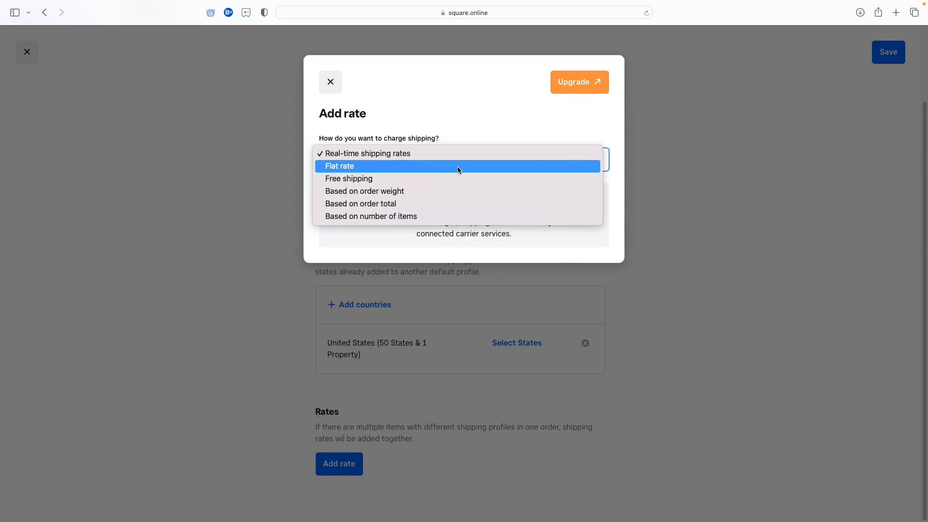
left_click(458, 166)
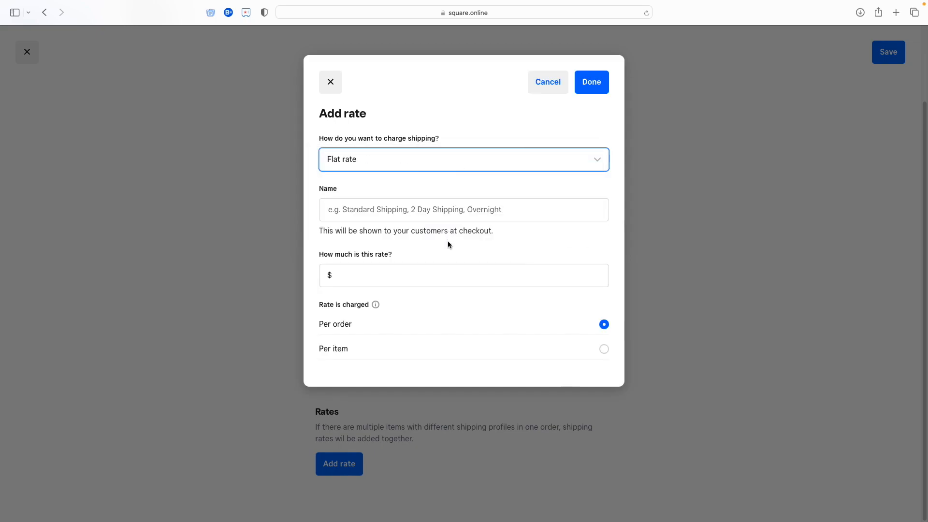
Name the rate Flat Rate and set it to $2.00 charged per item
left_click(424, 212)
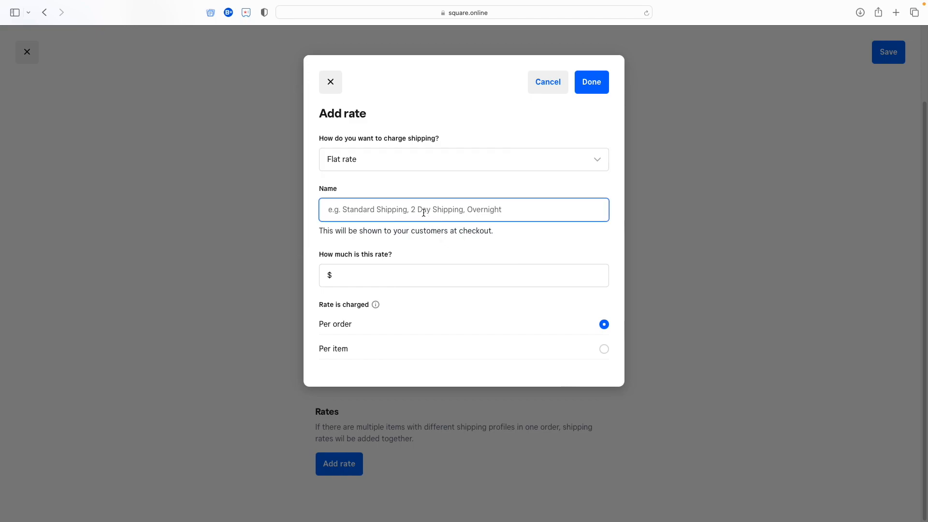
type("Flat Rate")
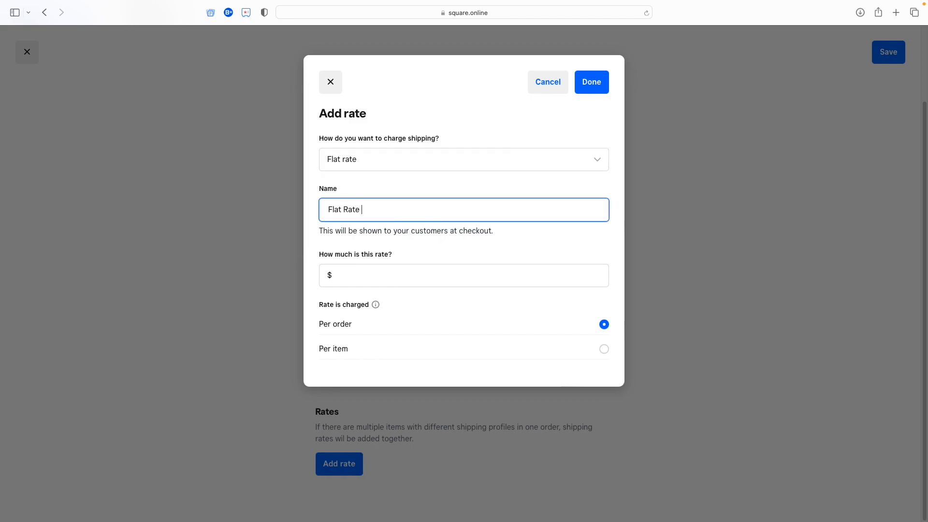
left_click(398, 273)
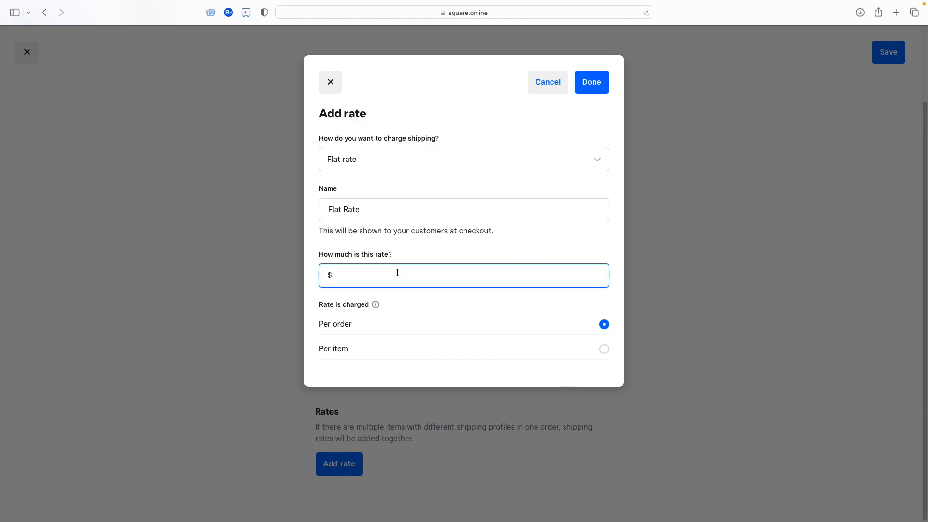
type("10")
key("BackSpace")
key("BackSpace")
type("2")
left_click(415, 245)
left_click(379, 351)
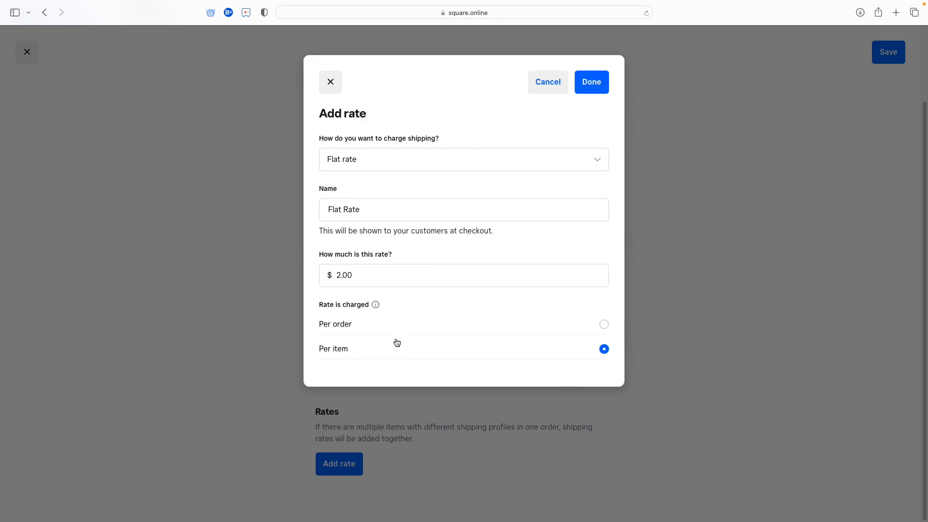
Change the charge type to Free shipping and name the rate Free Shipping
left_click(387, 160)
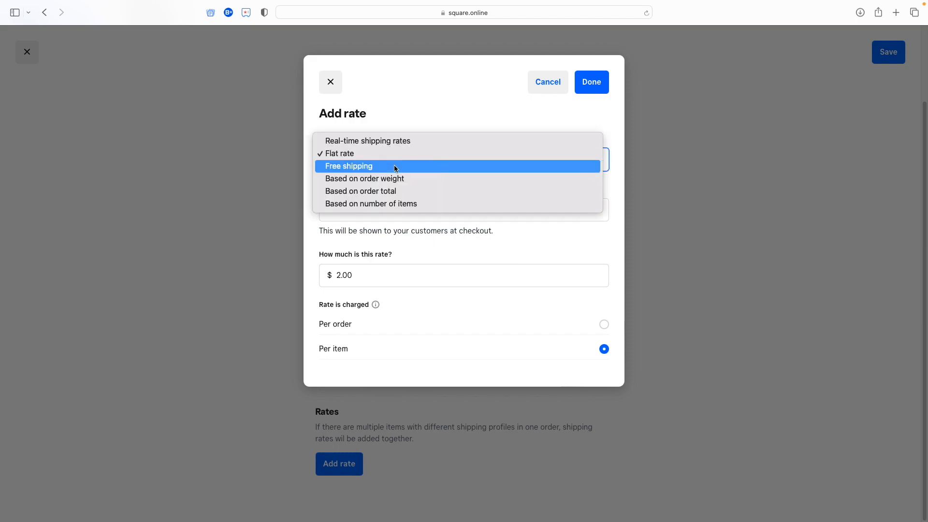
left_click(395, 167)
left_click(395, 209)
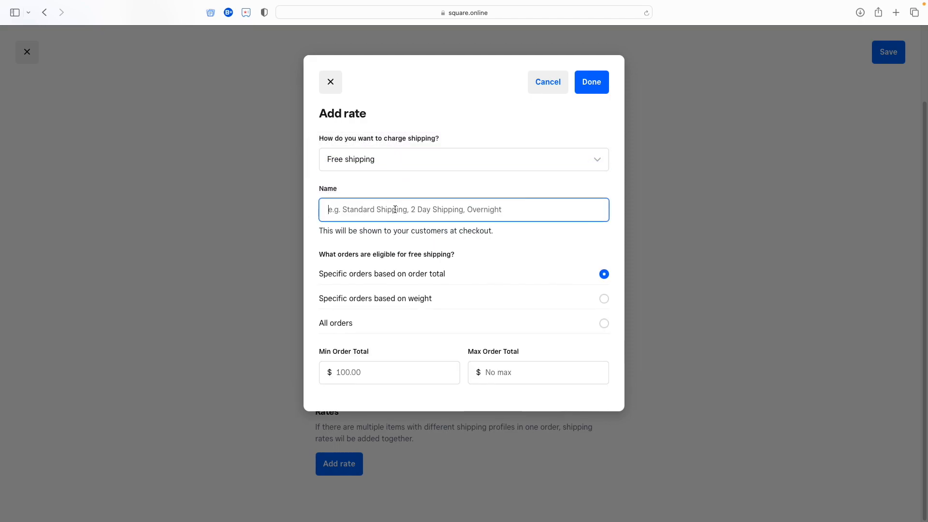
type("Free ")
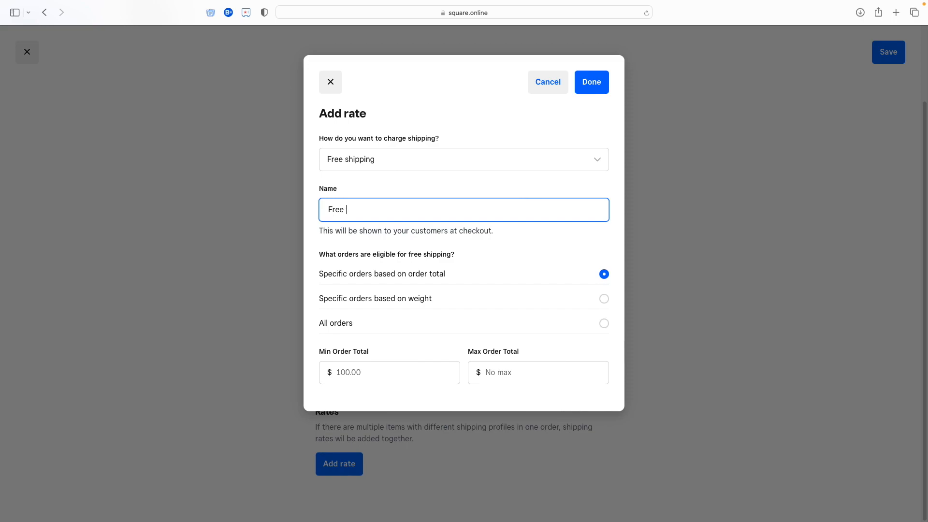
type("Shipping")
Compare the free shipping eligibility options for order total, weight and all orders, ending on specific orders based on order total
left_click(452, 299)
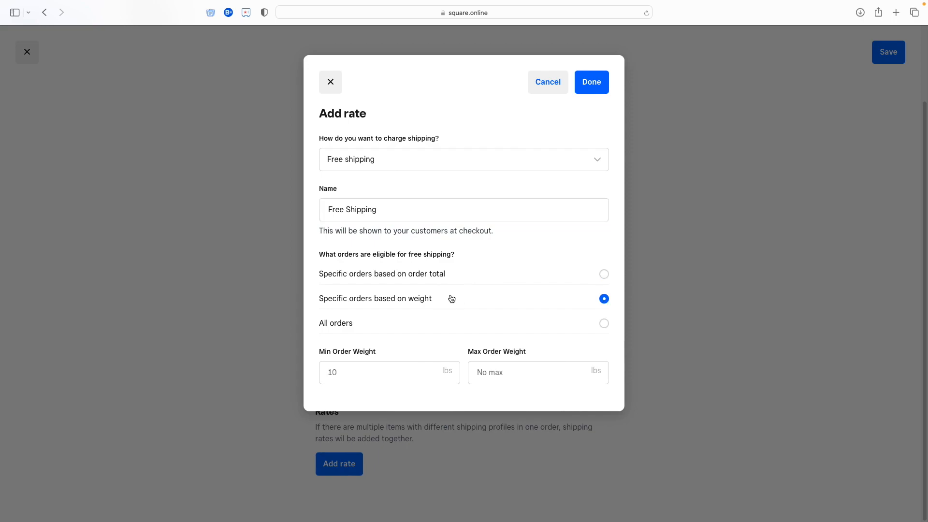
left_click(452, 274)
left_click(457, 370)
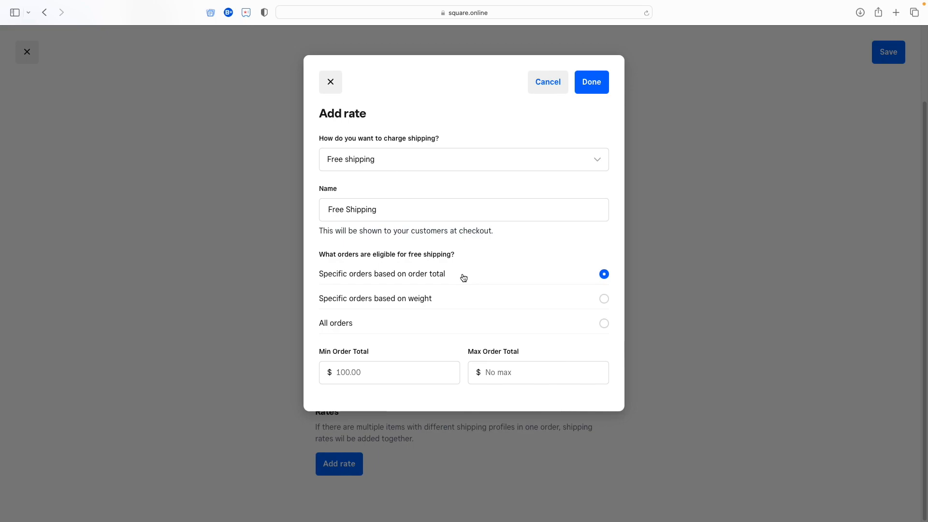
left_click(421, 297)
left_click(363, 323)
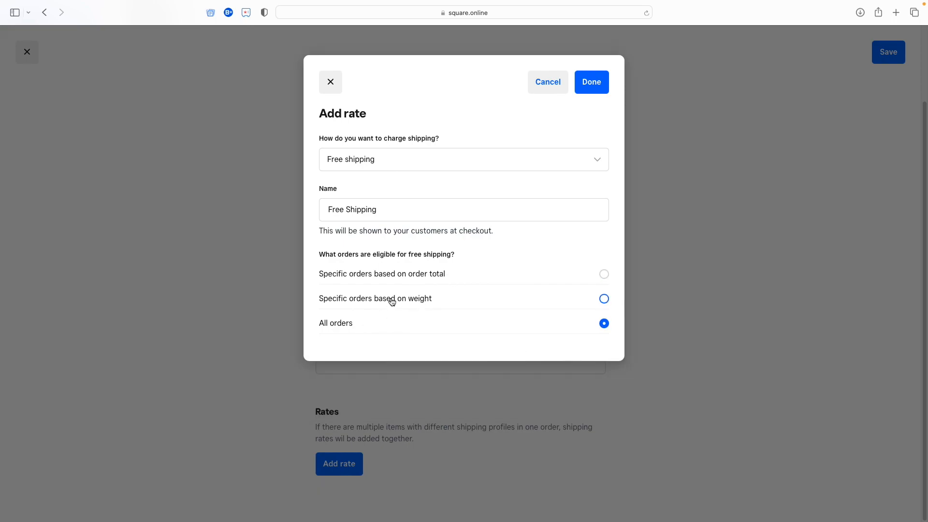
left_click(394, 276)
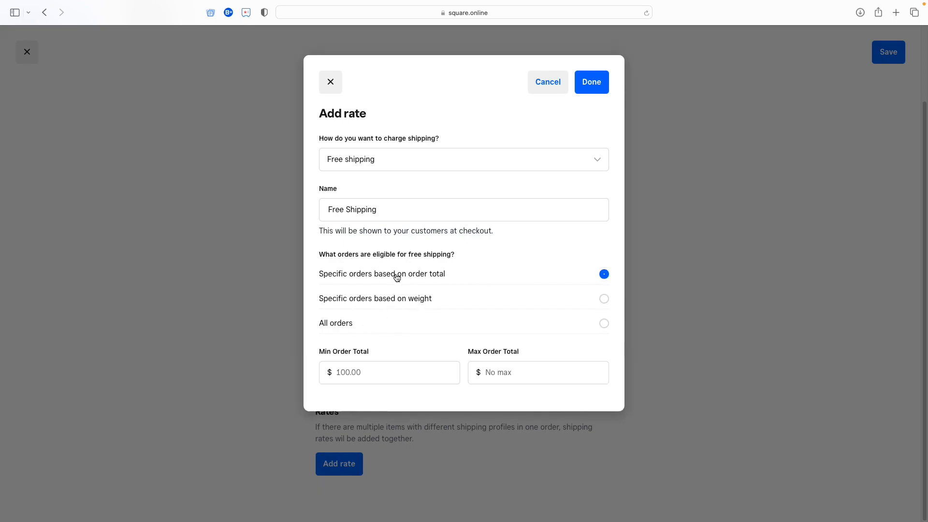
Set the minimum order total for free shipping to $100, and switch the eligibility to specific orders based on weight
left_click(395, 376)
type("100")
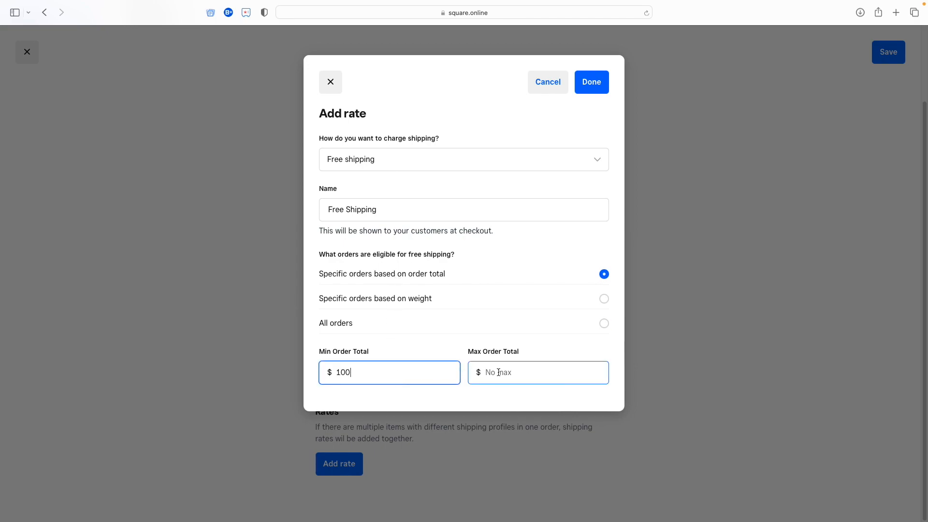
left_click(404, 300)
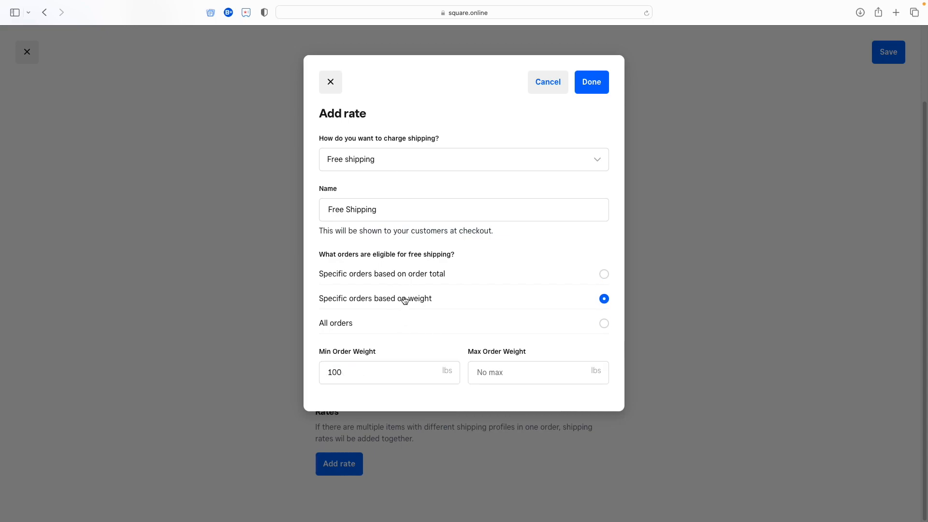
left_click(405, 366)
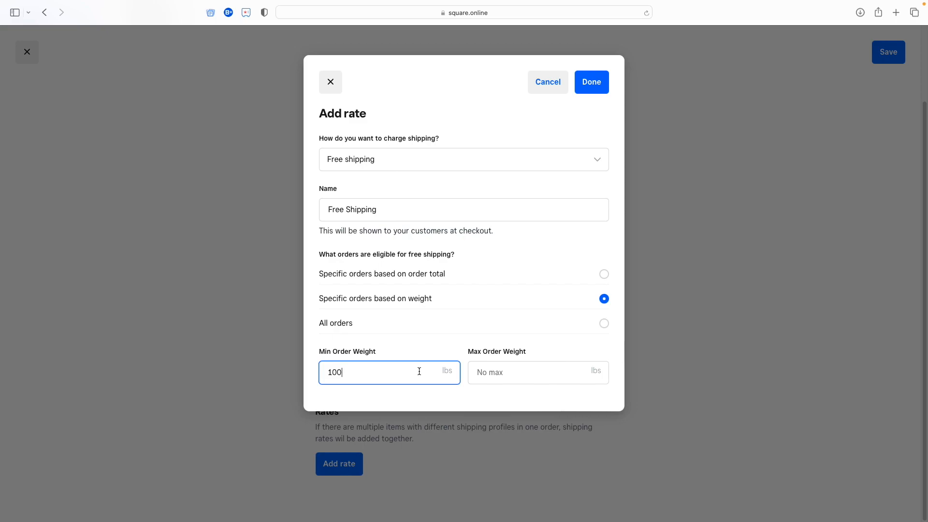
Change the charge type of the new rate to Based on order weight
left_click(444, 163)
left_click(445, 165)
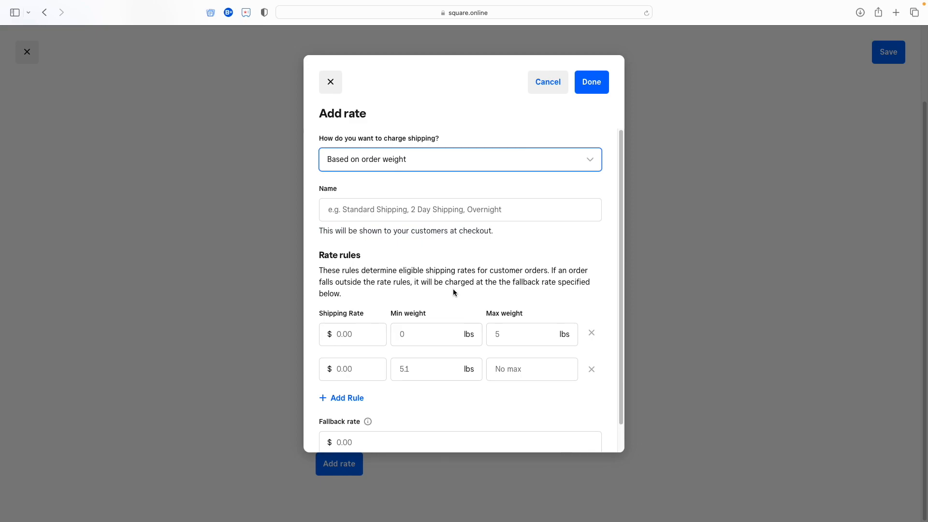
Name the rate Weight Based and set its first rule to $10 with a maximum weight of 5 lbs
left_click(445, 210)
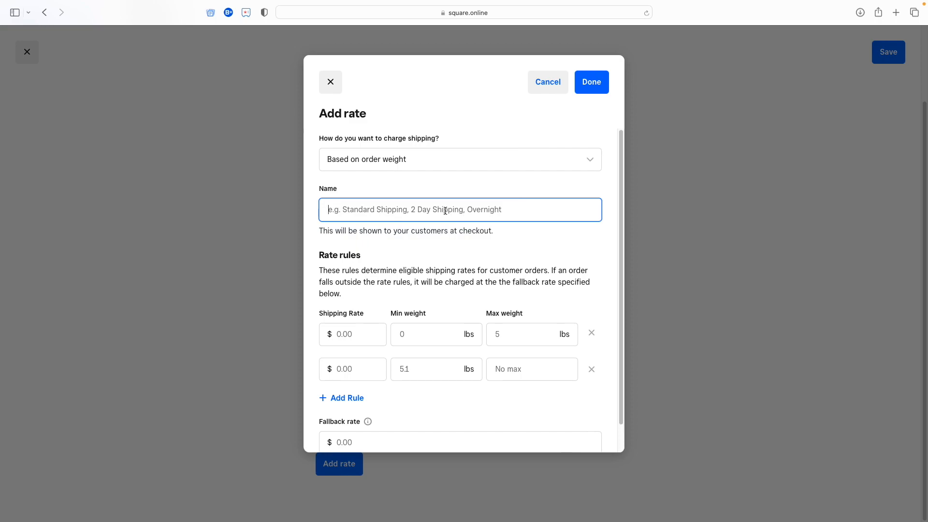
type("Weight Based")
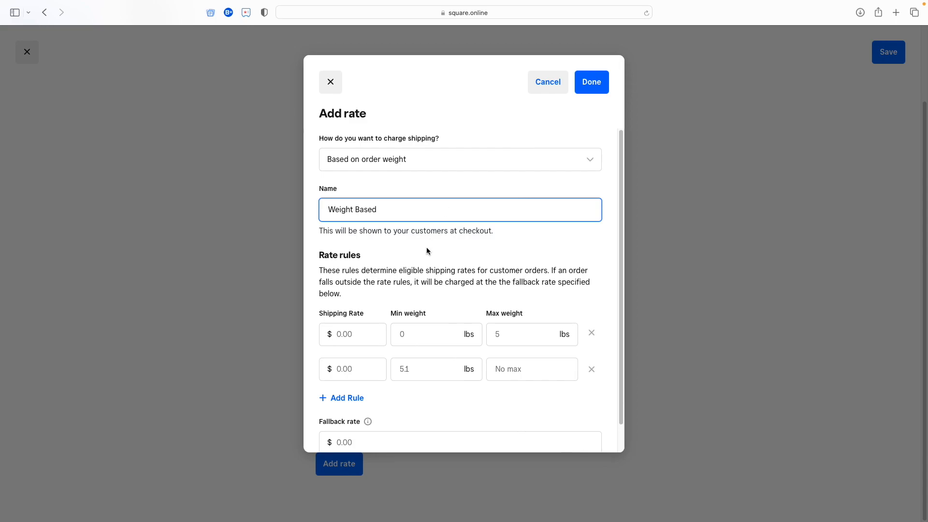
left_click(360, 334)
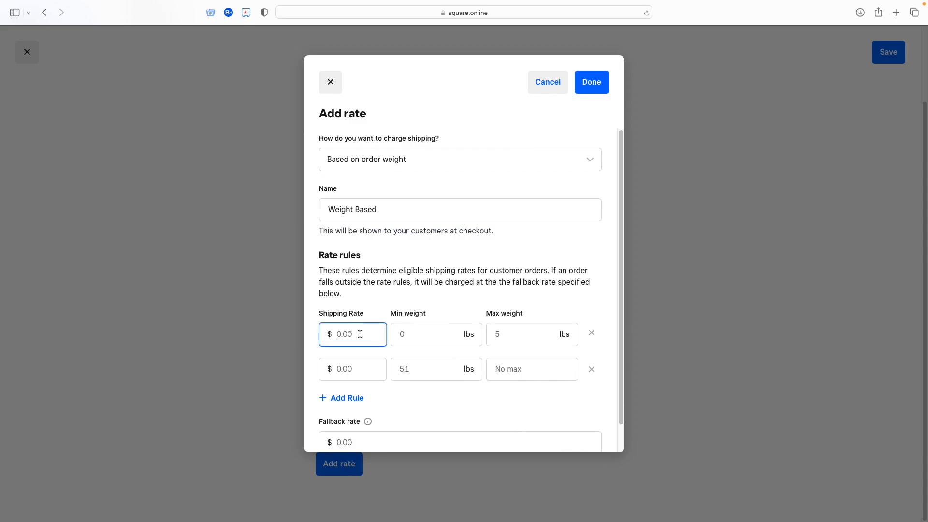
type("10")
left_click(508, 334)
type("5")
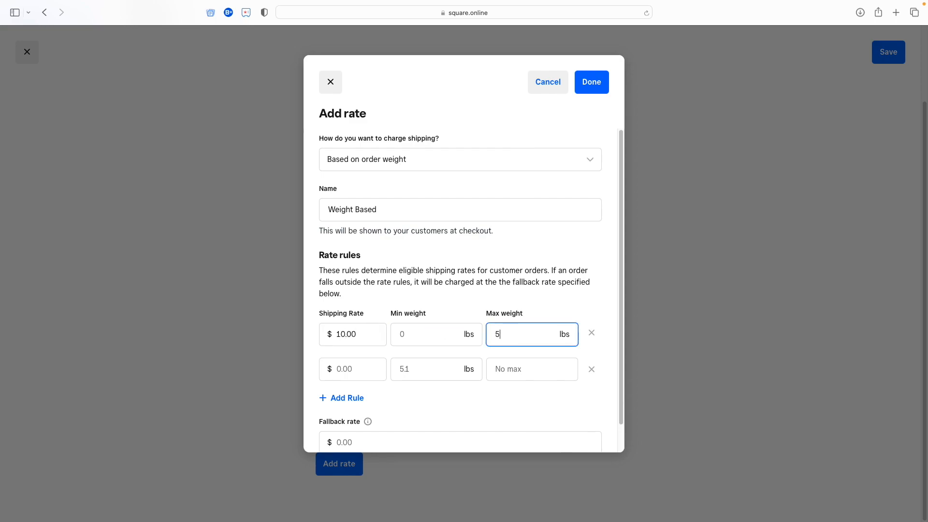
Set the second weight rule to $15 for orders from 5.1 to 10 lbs, and the fallback rate to $15
scroll(484, 292, "down", 1)
left_click(364, 338)
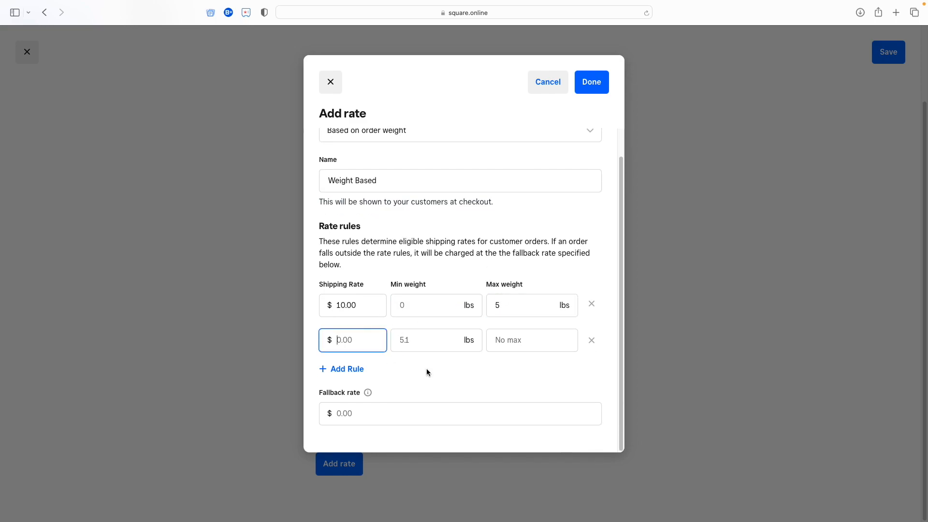
type("15")
left_click(435, 343)
type("5.")
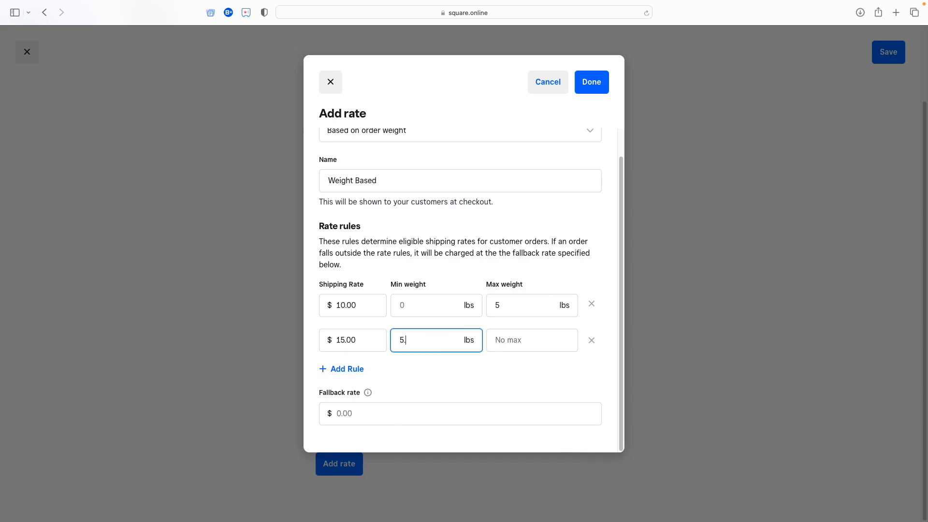
type("1")
left_click(526, 342)
type("10")
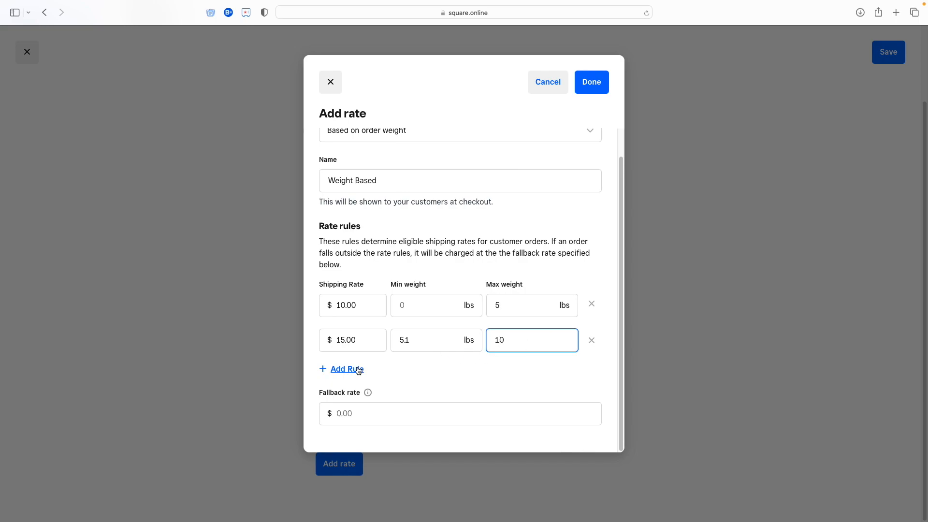
left_click(410, 412)
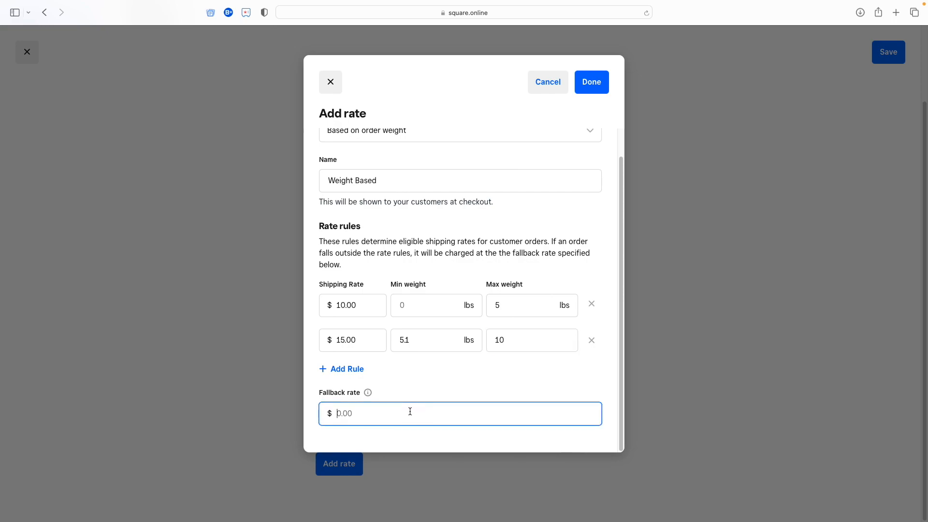
type("15")
left_click(474, 379)
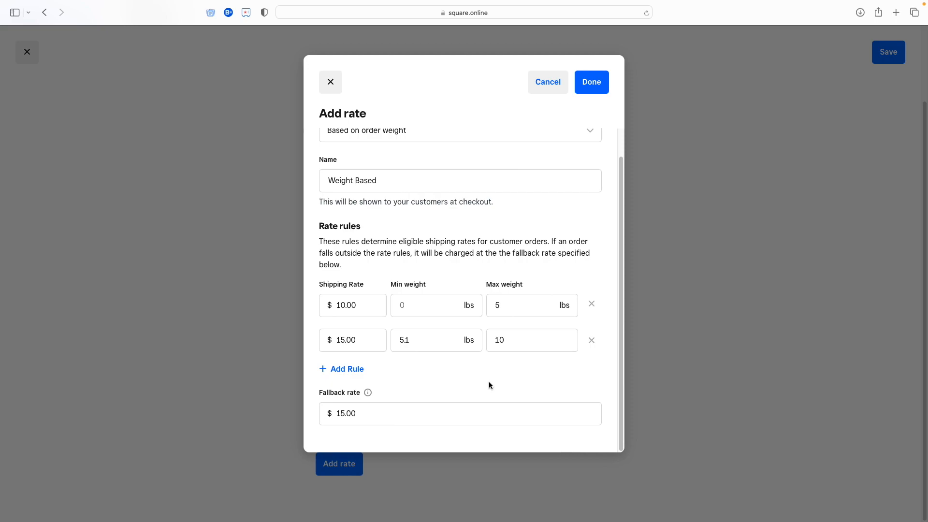
Change the charge type to Based on order total and look over the order minimum and maximum of both rate rules
scroll(428, 254, "up", 1)
left_click(410, 160)
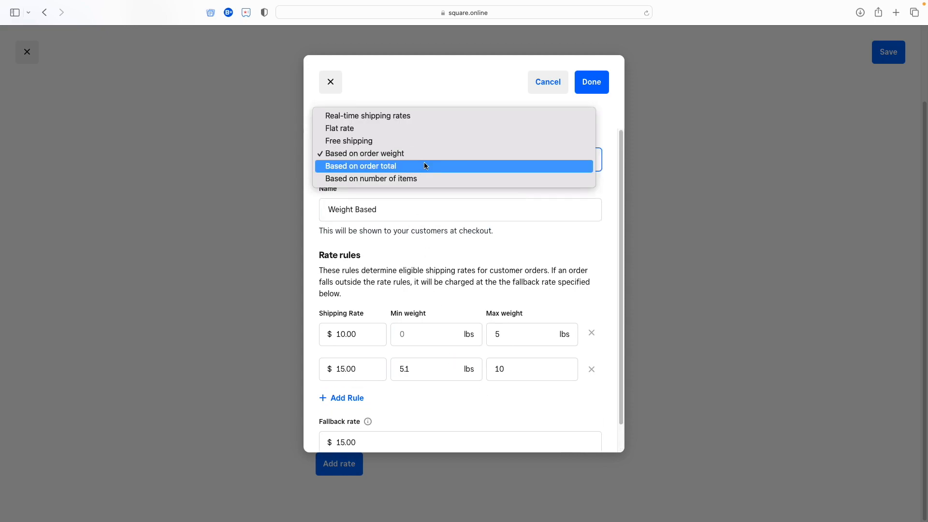
left_click(424, 166)
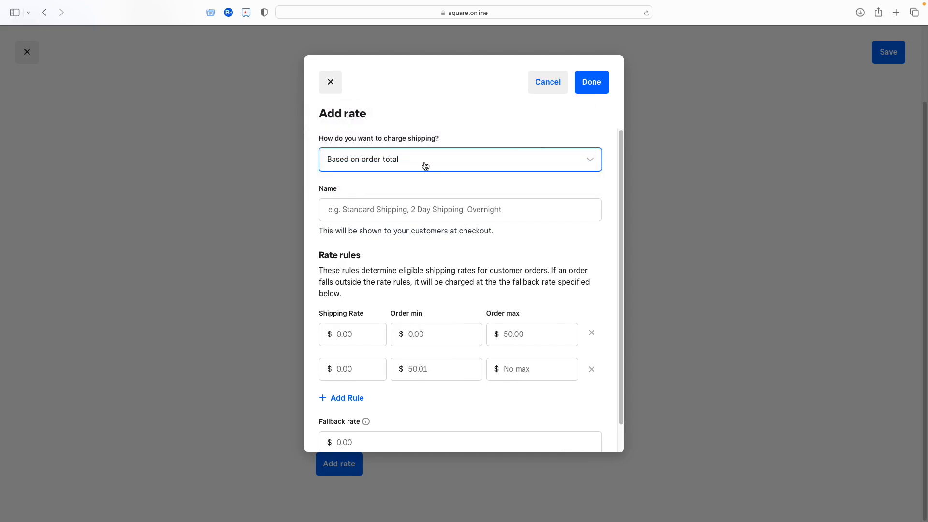
scroll(440, 267, "down", 1)
left_click(426, 306)
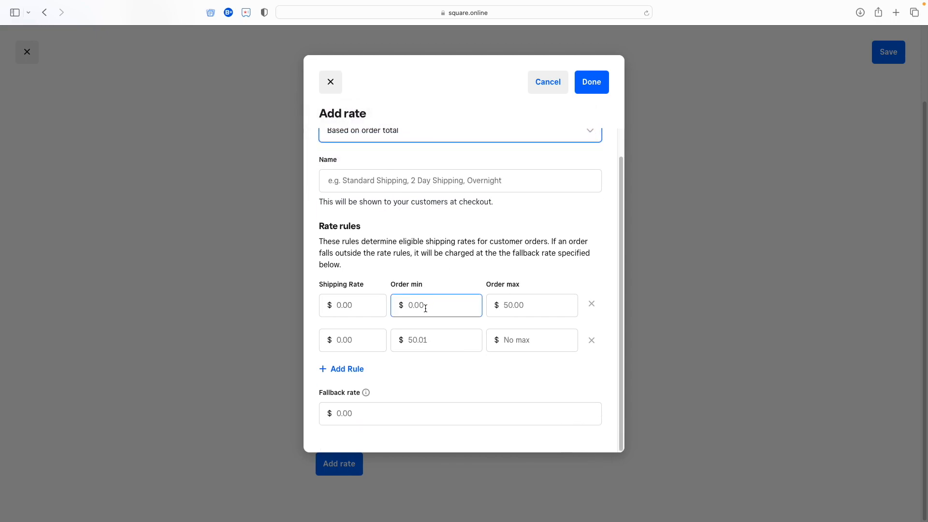
left_click(530, 311)
left_click(457, 341)
left_click(518, 341)
Set the first order-total rule to a $10 shipping rate with an order maximum of $50
left_click(369, 306)
type("5")
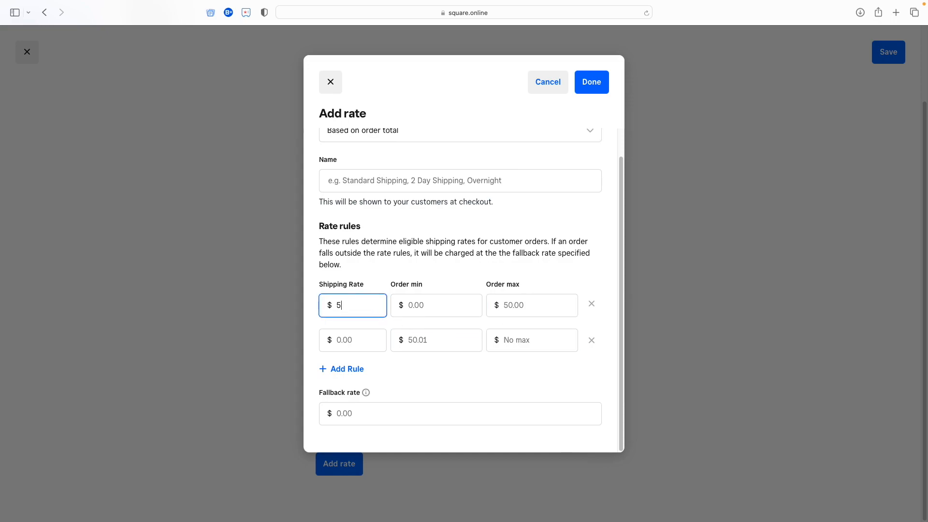
key("BackSpace")
type("10")
left_click(423, 309)
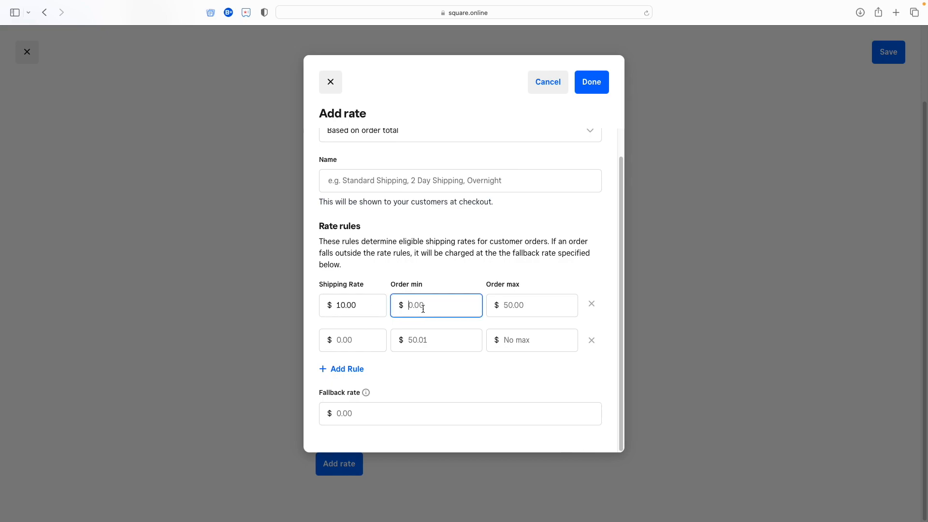
left_click(518, 309)
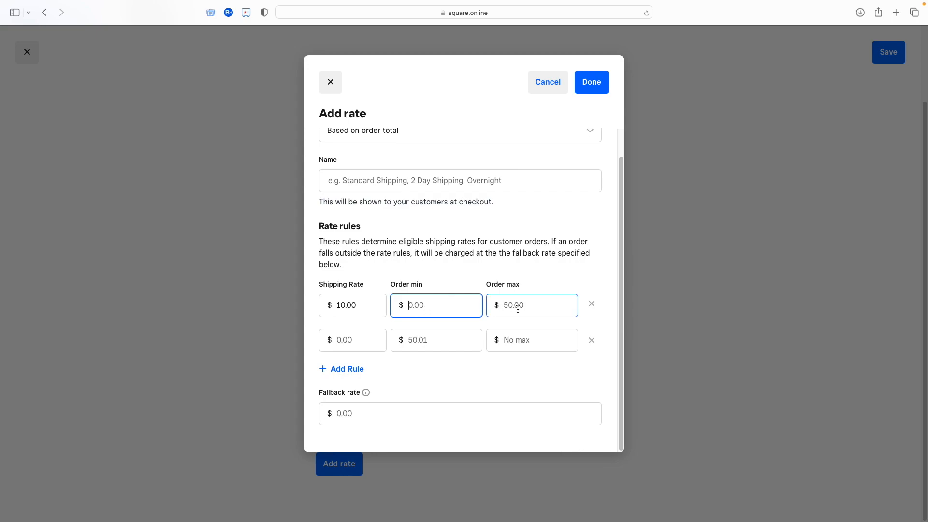
type("50")
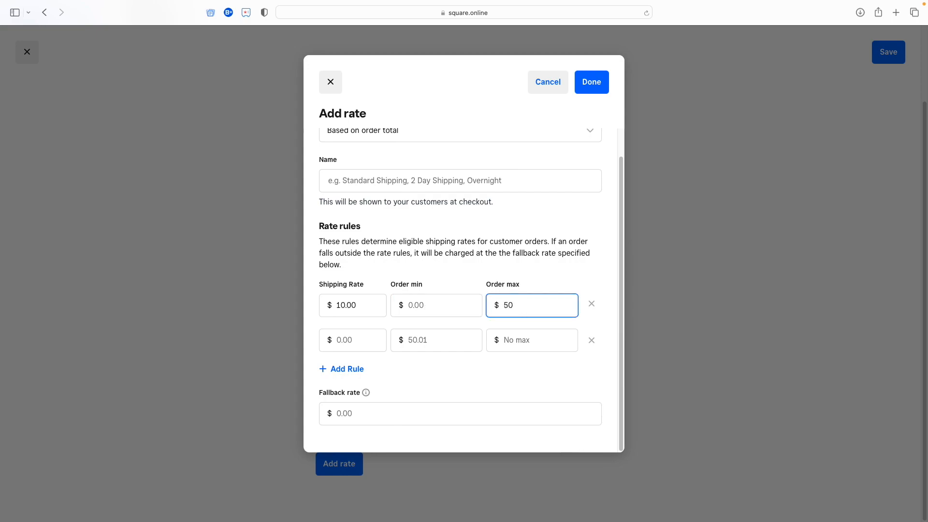
Set the second order-total rule to $15 for orders from $50.01 to $100, and the fallback rate to $15
left_click(367, 339)
type("15")
left_click(429, 341)
type("50.01")
key("Tab")
type("100")
left_click(414, 415)
type("15")
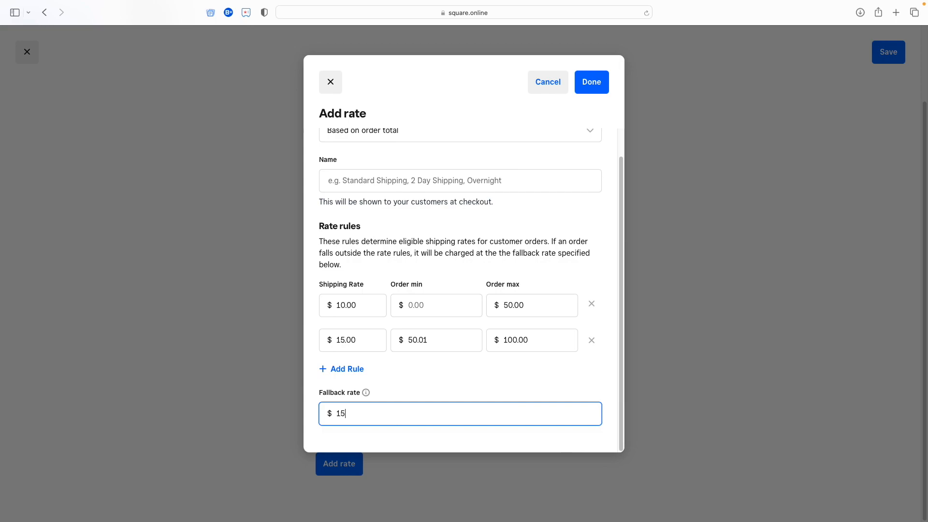
Change the charge type to Based on number of items and set the first rule to $10 for 1 to 5 items
scroll(423, 310, "up", 1)
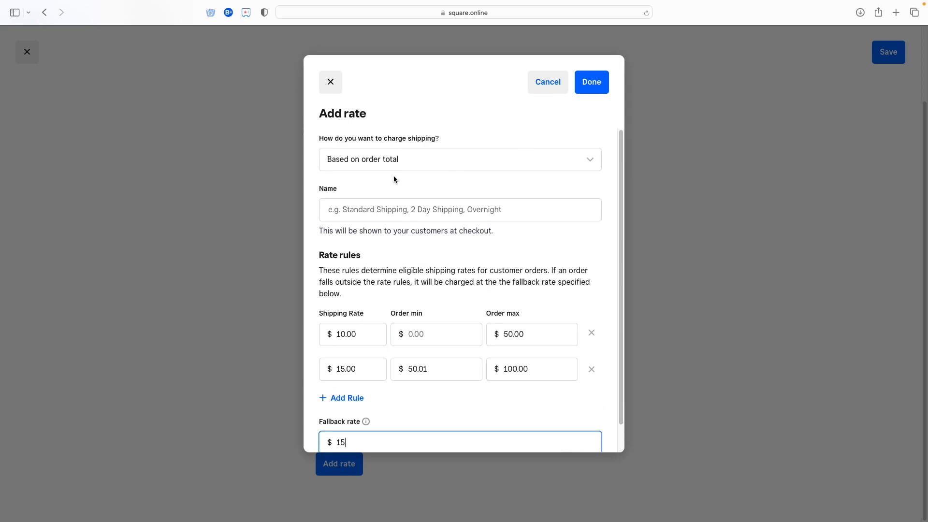
left_click(403, 156)
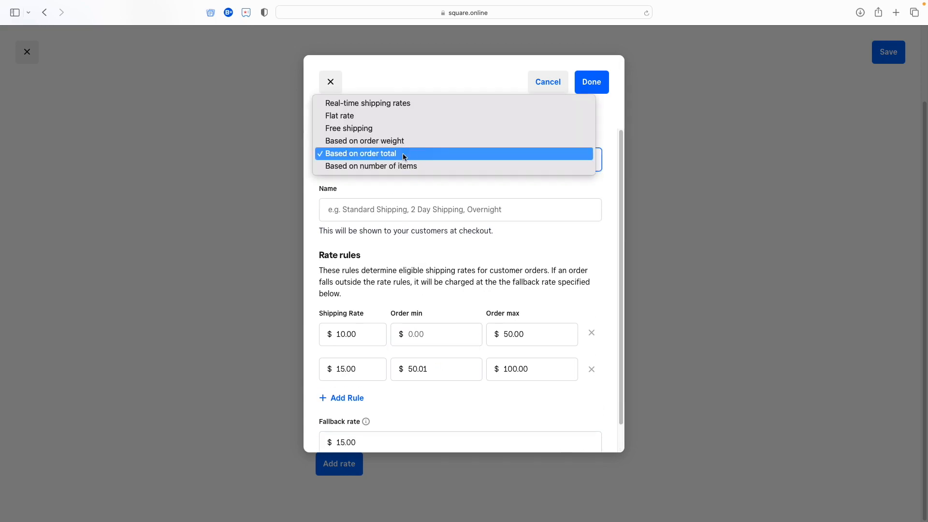
left_click(433, 166)
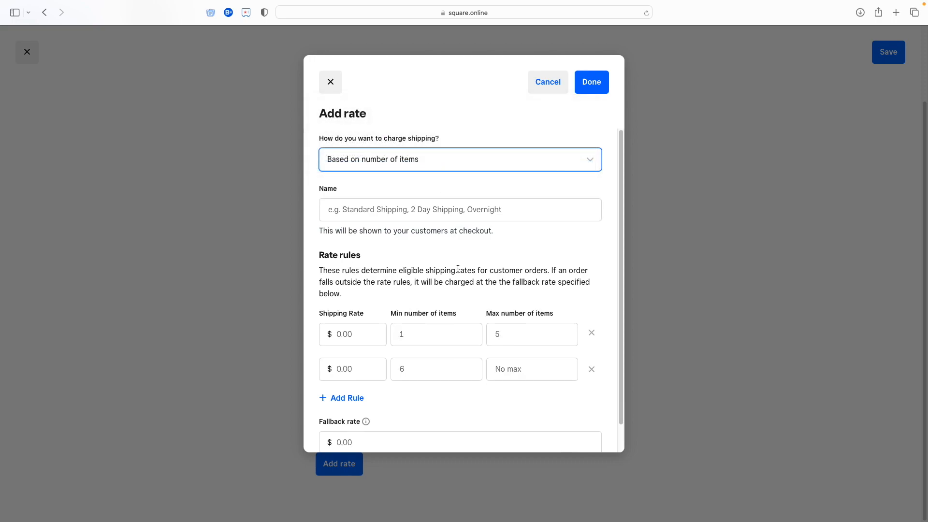
left_click(415, 164)
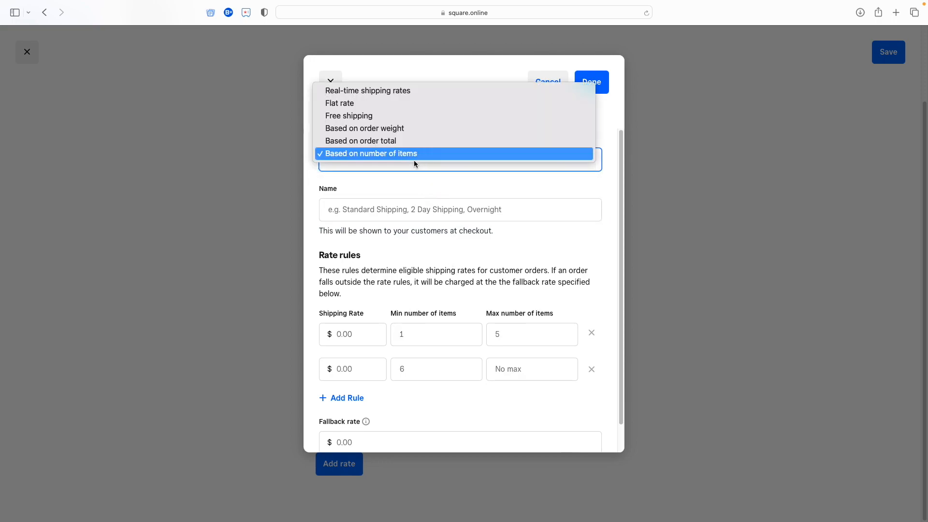
left_click(453, 236)
left_click(362, 336)
type("10")
key("Tab")
type("1")
key("Tab")
type("5")
Set the second item-count rule to a $15 shipping rate for 6 to 10 items
left_click(362, 378)
type("15")
left_click(415, 373)
type("6")
key("Tab")
type("10")
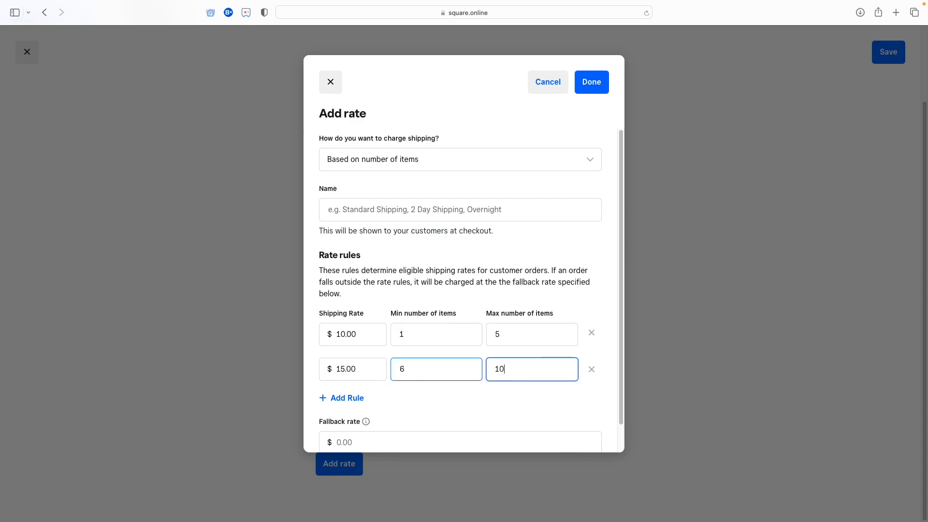
Change the minimum number of items in the $10 rule to 3
scroll(426, 407, "down", 1)
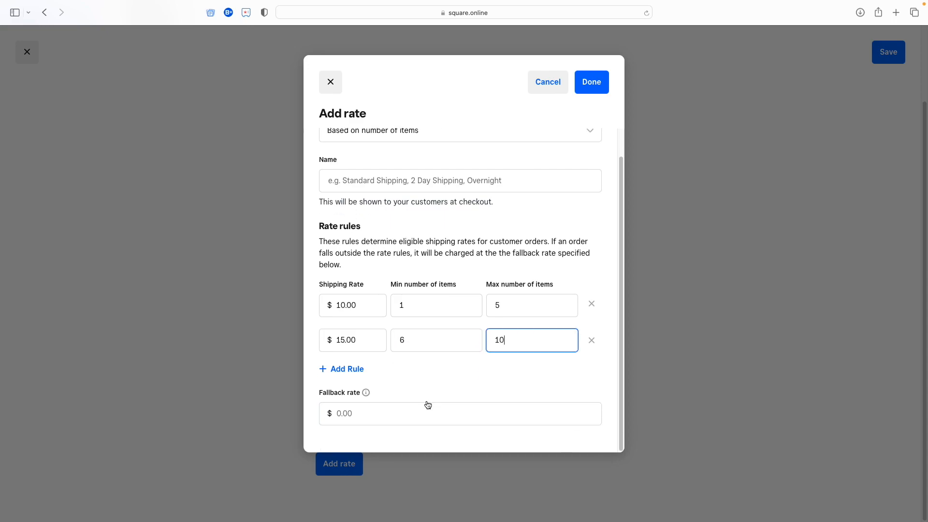
left_click(439, 311)
key("Left")
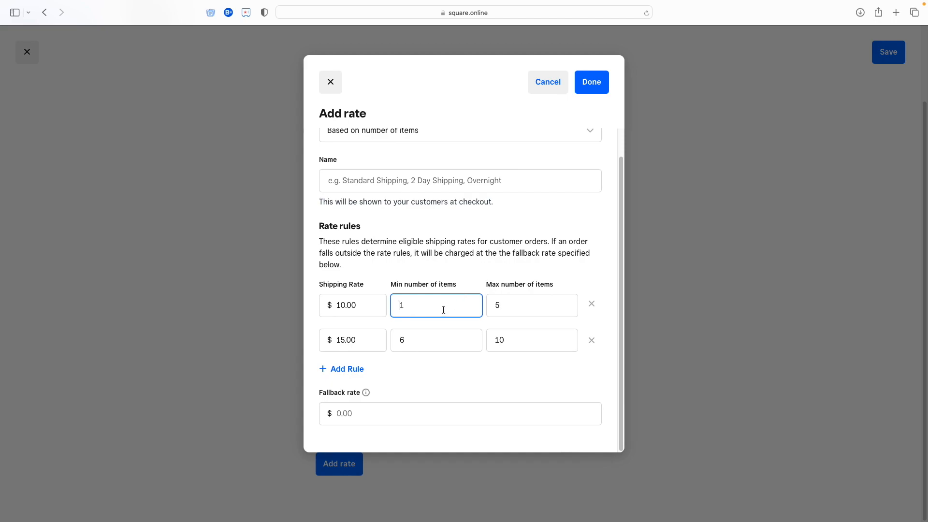
type("3")
left_click(525, 342)
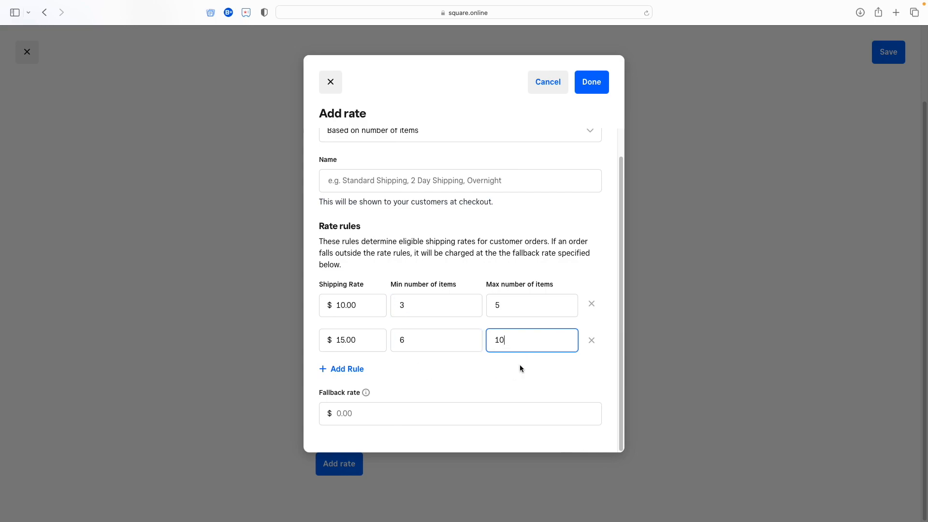
Set the fallback rate to $20, and discard the item-count rate without adding it to the profile
left_click(471, 421)
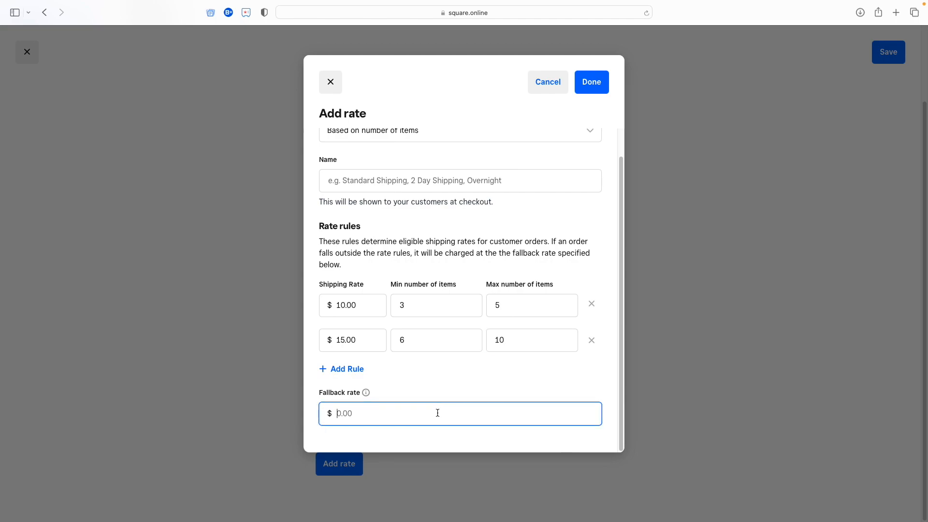
type("20")
left_click(454, 377)
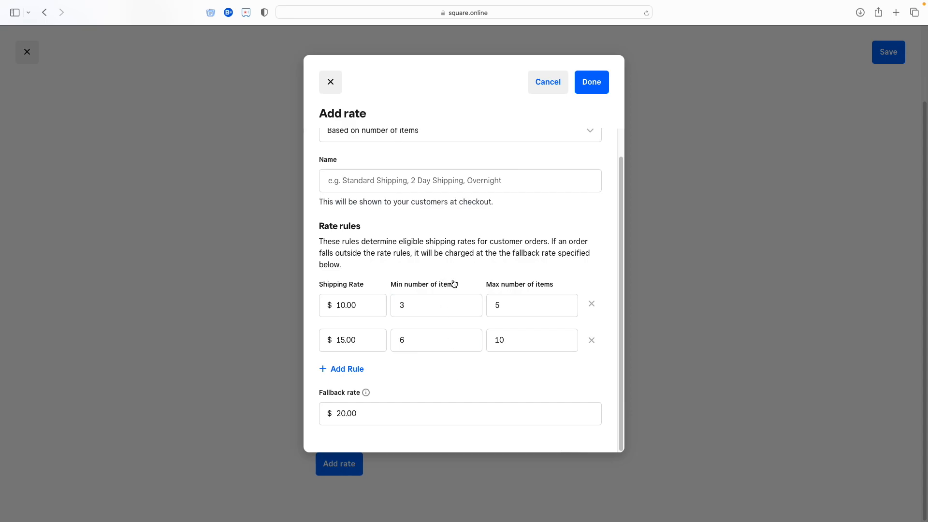
scroll(454, 284, "up", 2)
left_click(547, 81)
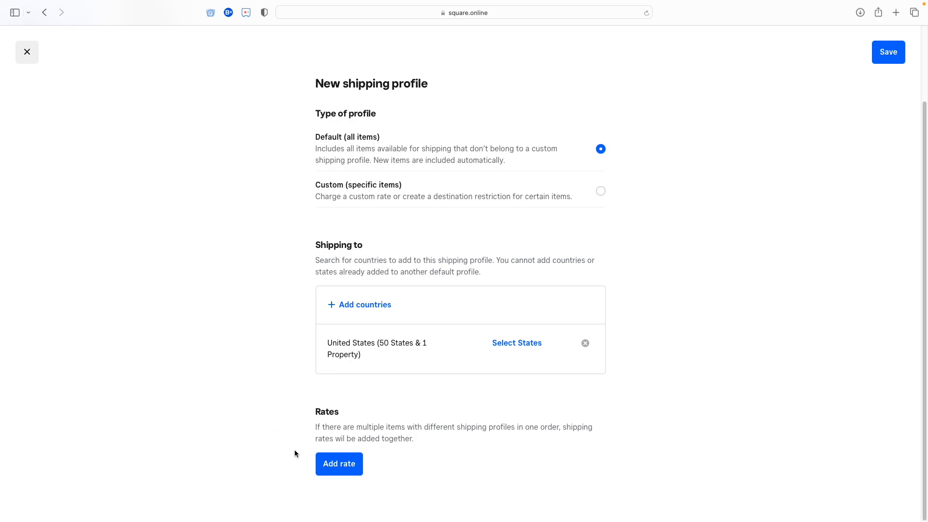
Add a flat rate named Flat Rate to the shipping profile, charging $10.00 per order
left_click(341, 472)
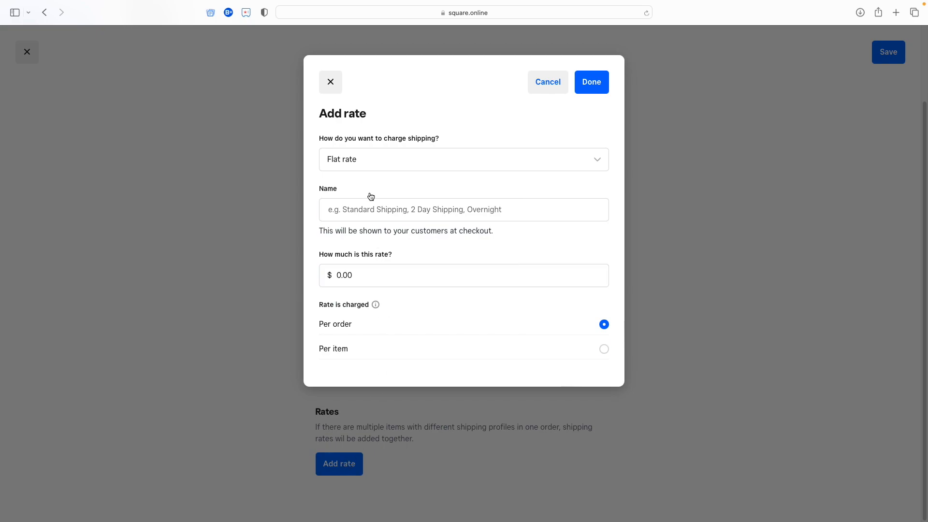
left_click(370, 209)
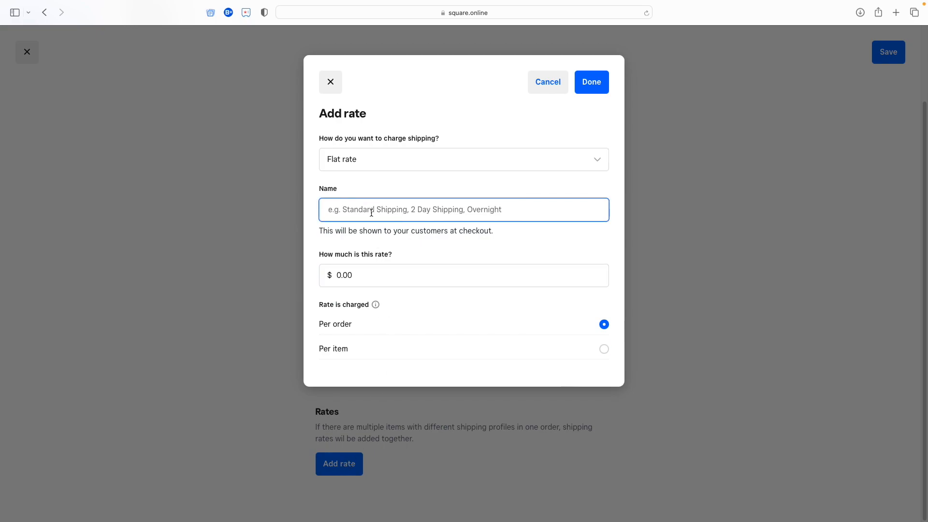
type("Flat Rate")
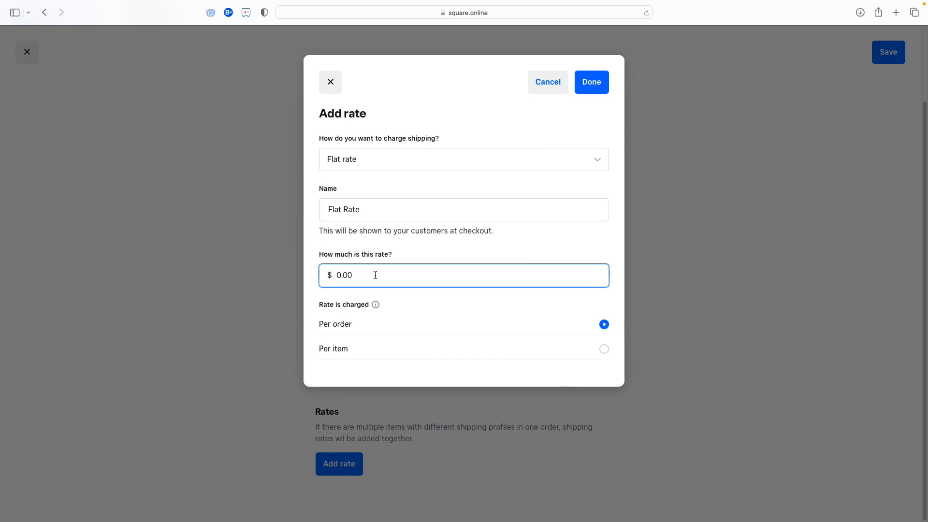
key("BackSpace")
key("BackSpace")
key("BackSpace")
key("BackSpace")
type("10.00")
left_click(588, 83)
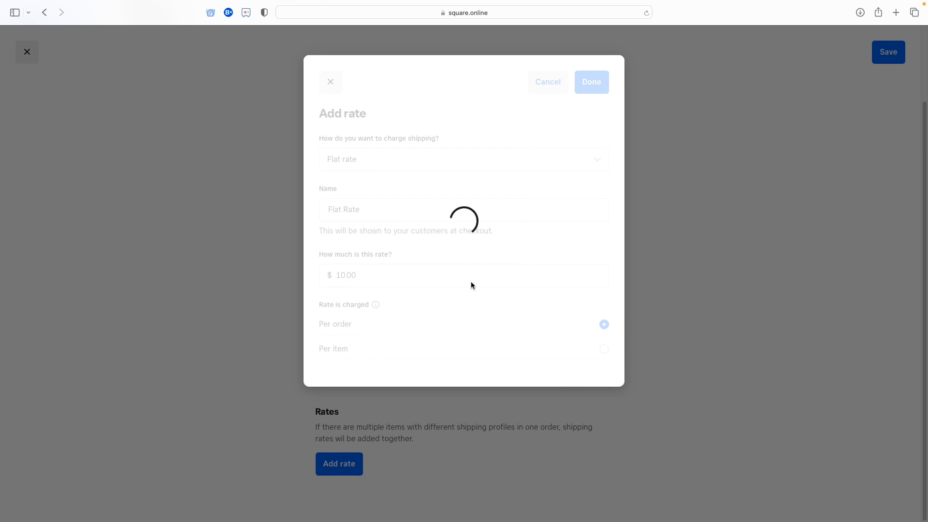
Add another rate to the profile: free shipping, named Free Shipping, for orders with a minimum order total of $100
scroll(425, 314, "down", 2)
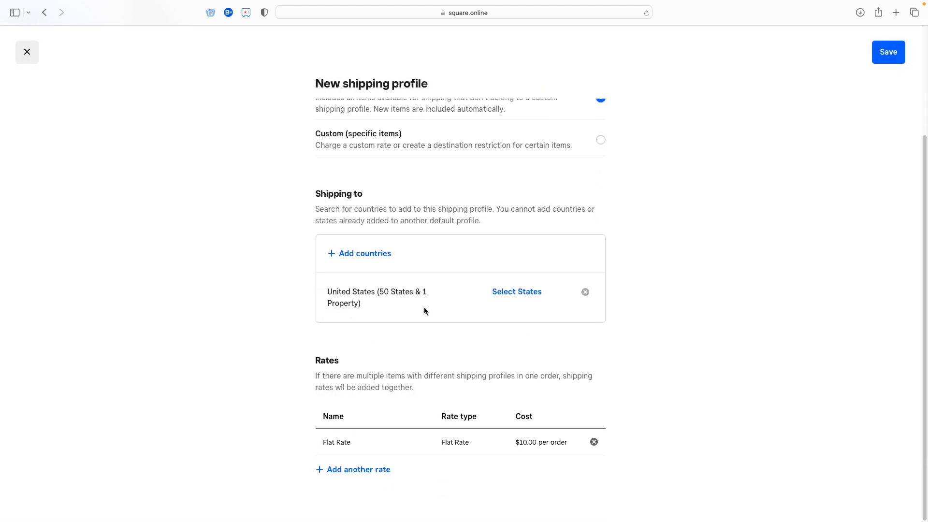
left_click(385, 472)
left_click(348, 167)
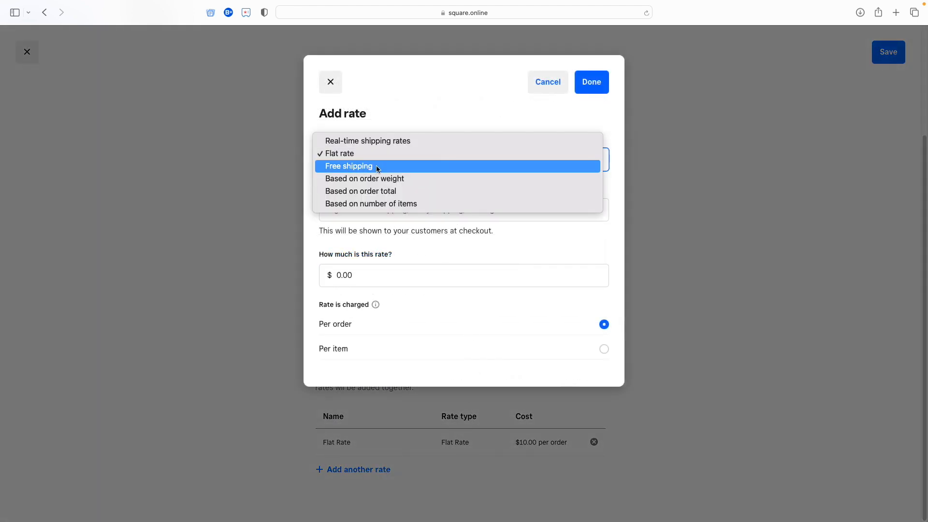
left_click(388, 167)
left_click(403, 210)
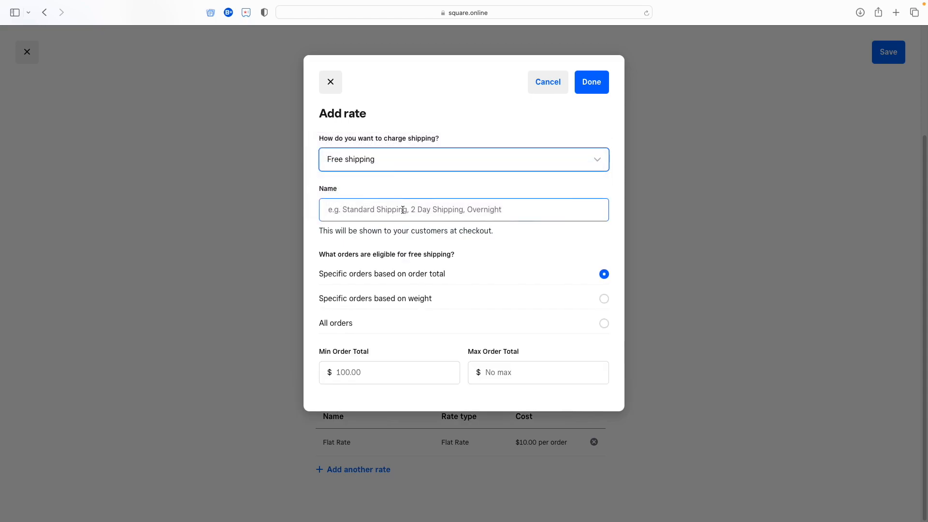
type("Free ")
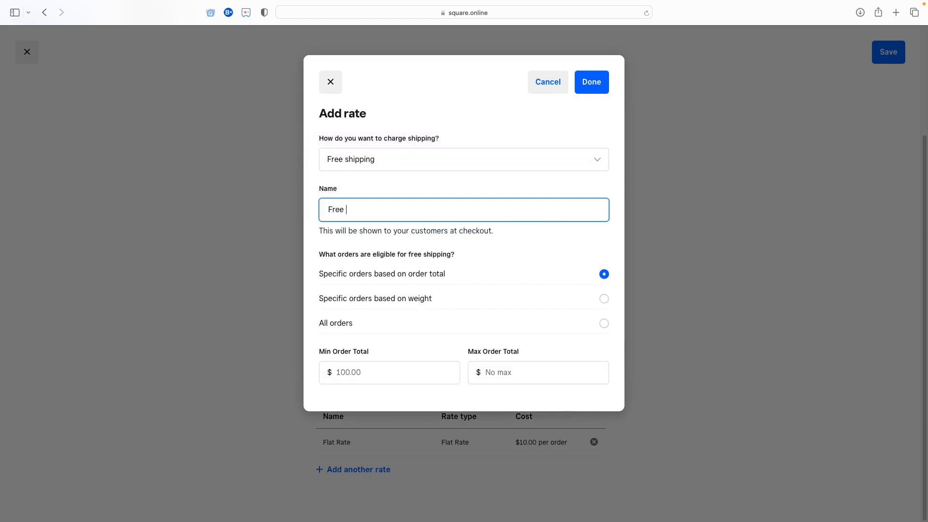
type("Shipping")
left_click(387, 374)
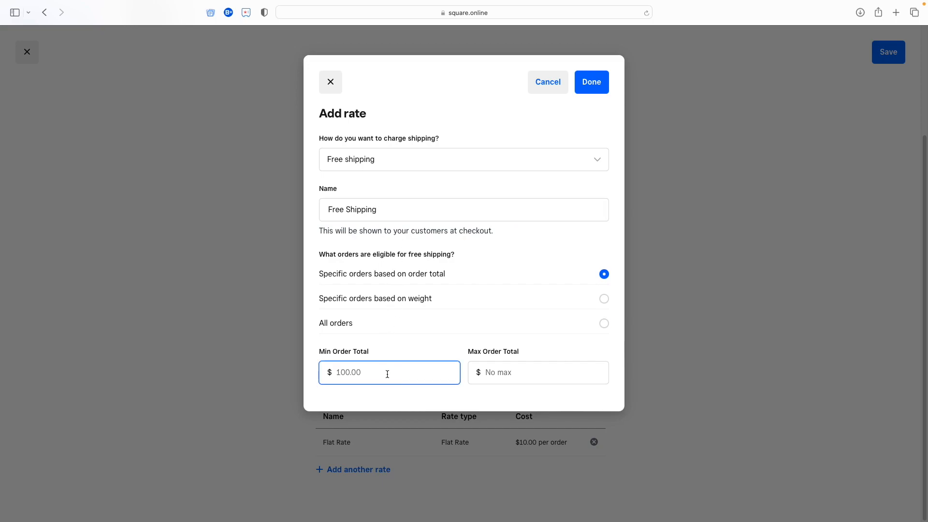
type("100")
left_click(596, 83)
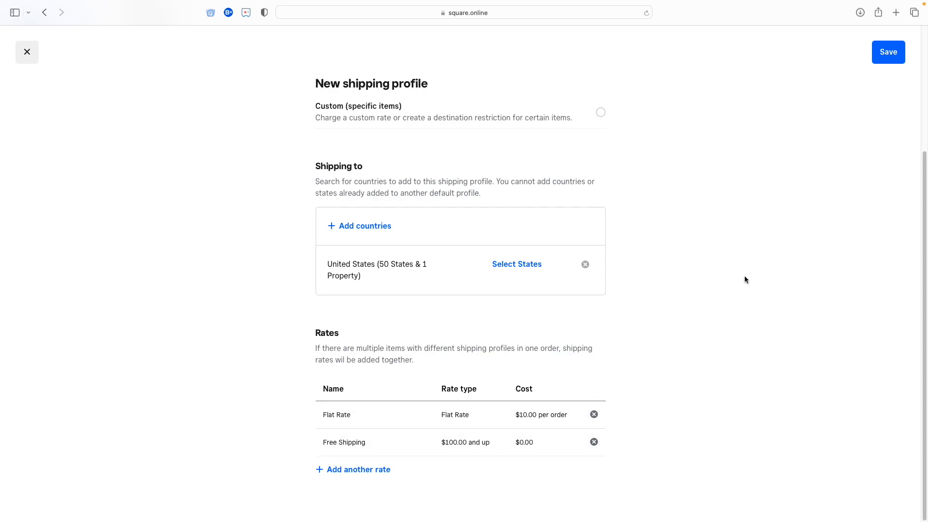
Save the new default shipping profile and review it with the other shipping settings
left_click(889, 59)
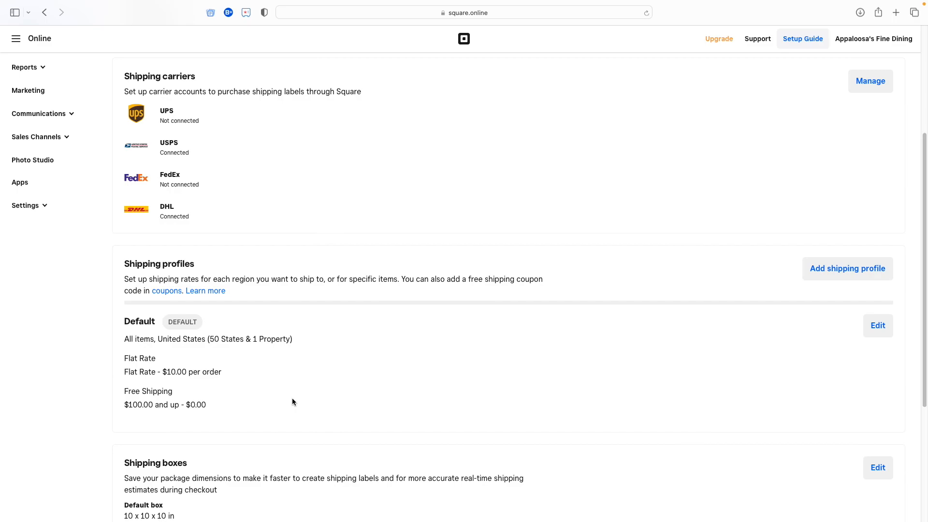
scroll(442, 367, "down", 4)
scroll(490, 196, "up", 6)
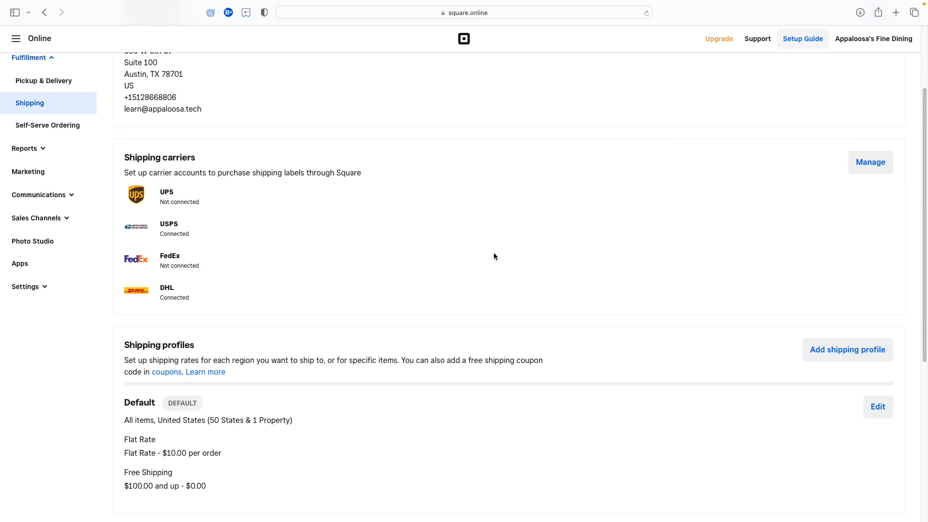
scroll(494, 256, "up", 2)
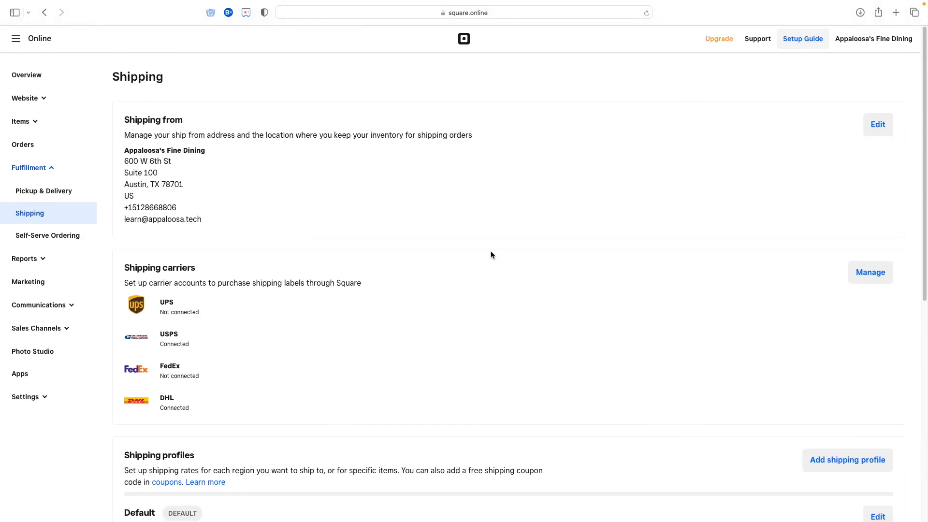